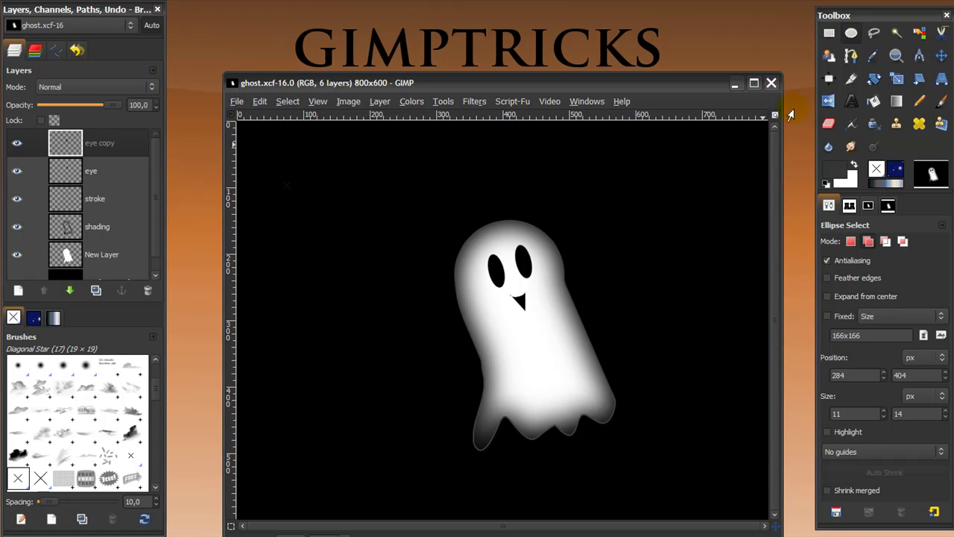
- Close the ghost.xcf image window so GIMP has no document open
{"action": "left_click", "coordinate": [771, 83]}
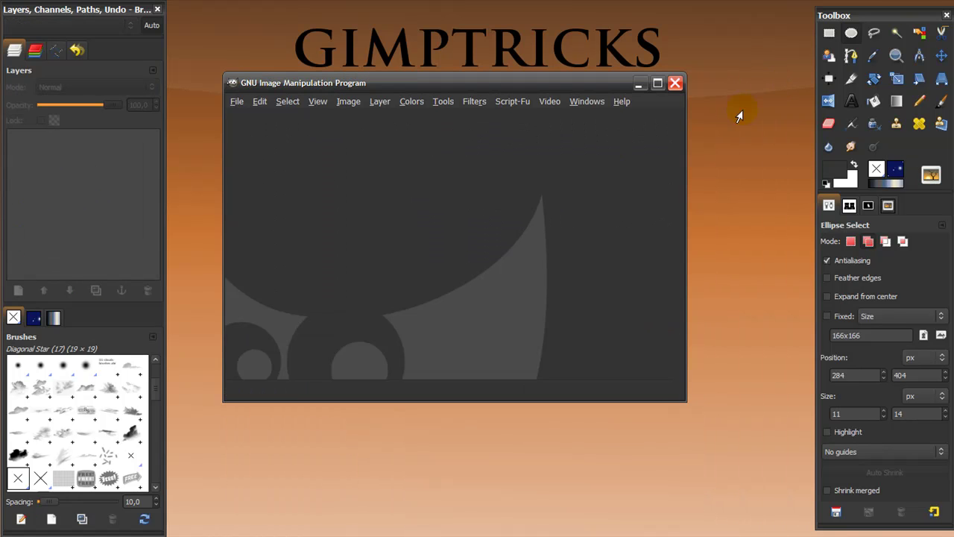
{"action": "left_click", "coordinate": [236, 102]}
- Create a new 800×600 pixel image with a white Background layer
{"action": "left_click", "coordinate": [249, 117]}
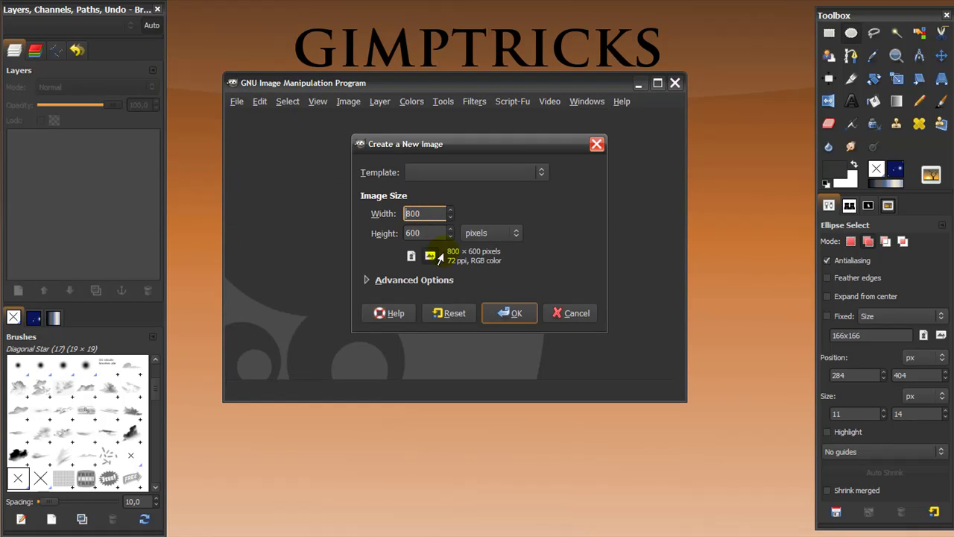
{"action": "left_click", "coordinate": [508, 314]}
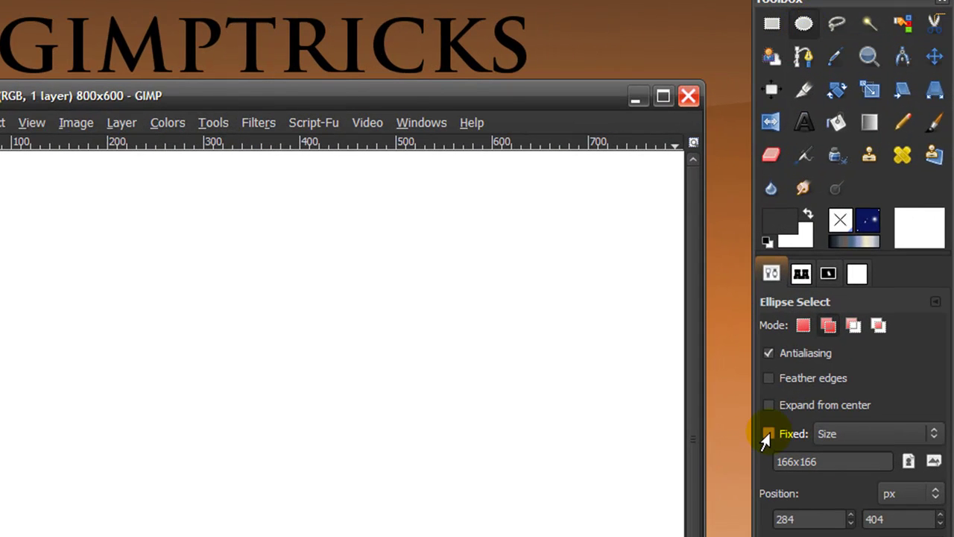
- Draw a fixed-size 166×166 circular selection in the upper middle of the canvas
{"action": "left_click", "coordinate": [767, 434]}
{"action": "left_click", "coordinate": [853, 437]}
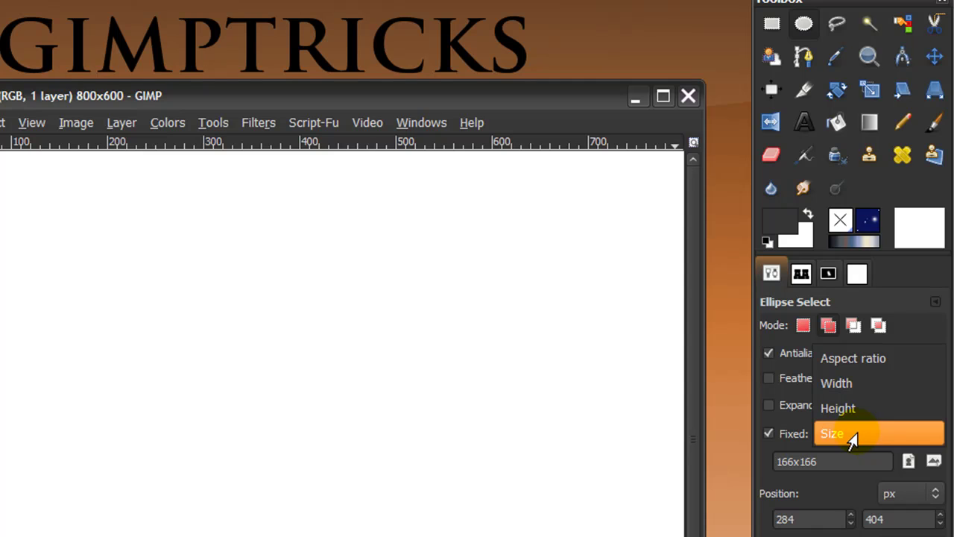
{"action": "left_click", "coordinate": [852, 435]}
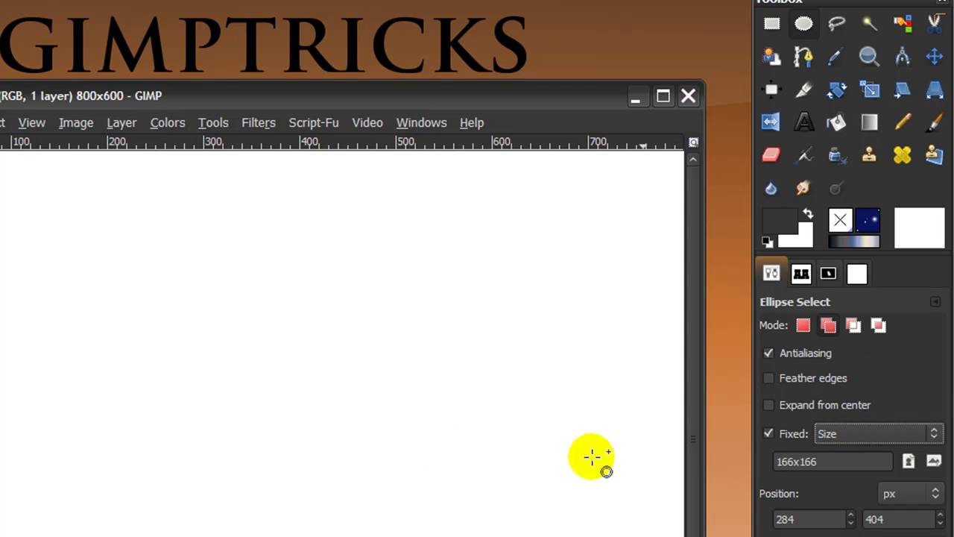
{"action": "left_click_drag", "start_coordinate": [239, 320], "coordinate": [322, 365]}
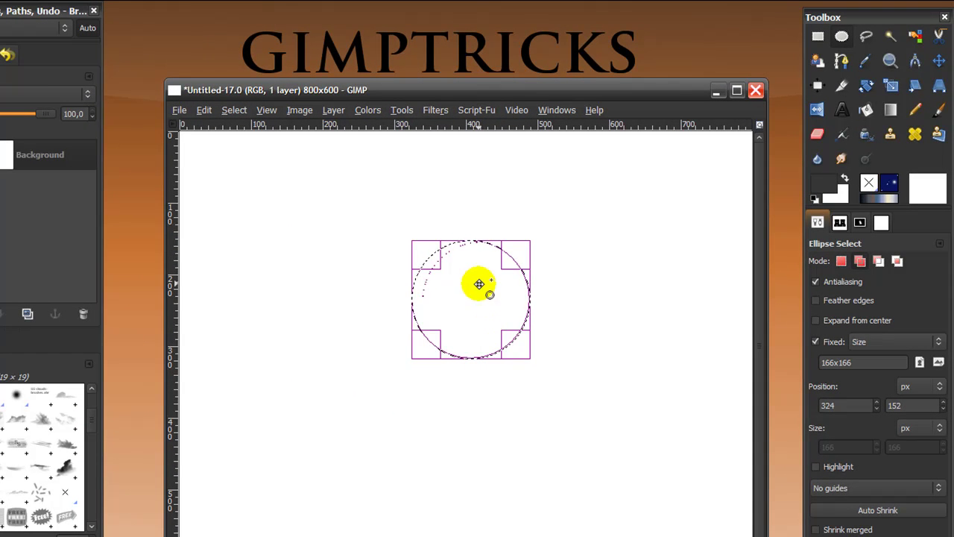
- Save the circle selection to a channel
{"action": "left_click", "coordinate": [233, 113]}
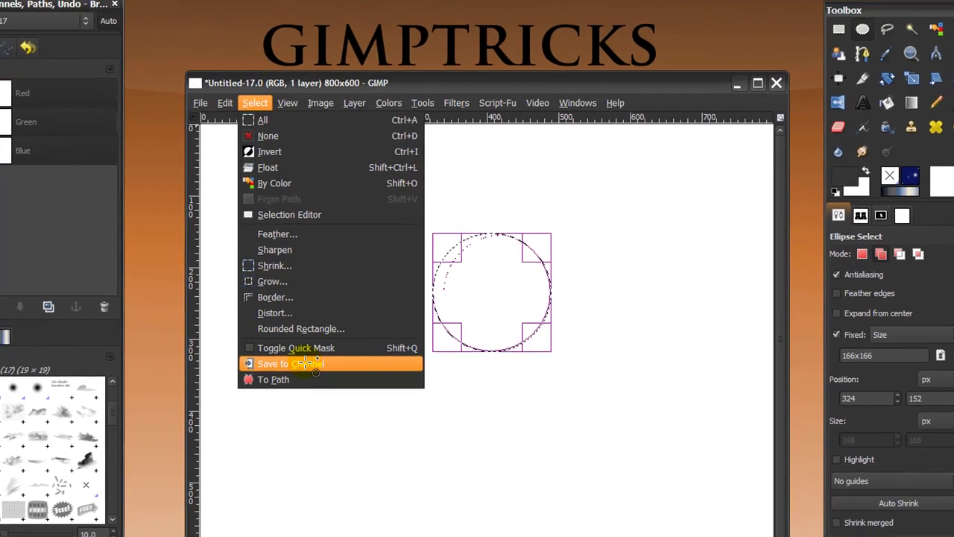
{"action": "left_click", "coordinate": [279, 370]}
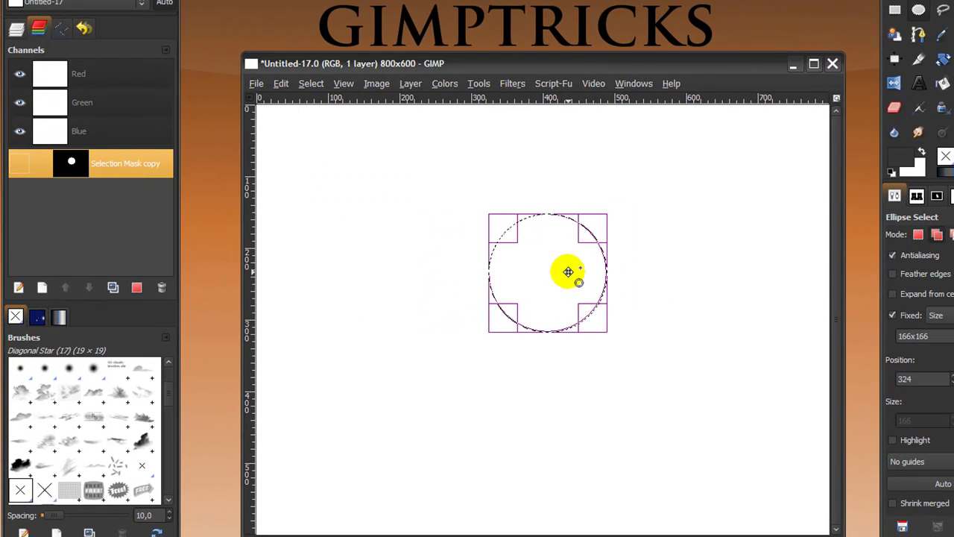
{"action": "left_click", "coordinate": [571, 273]}
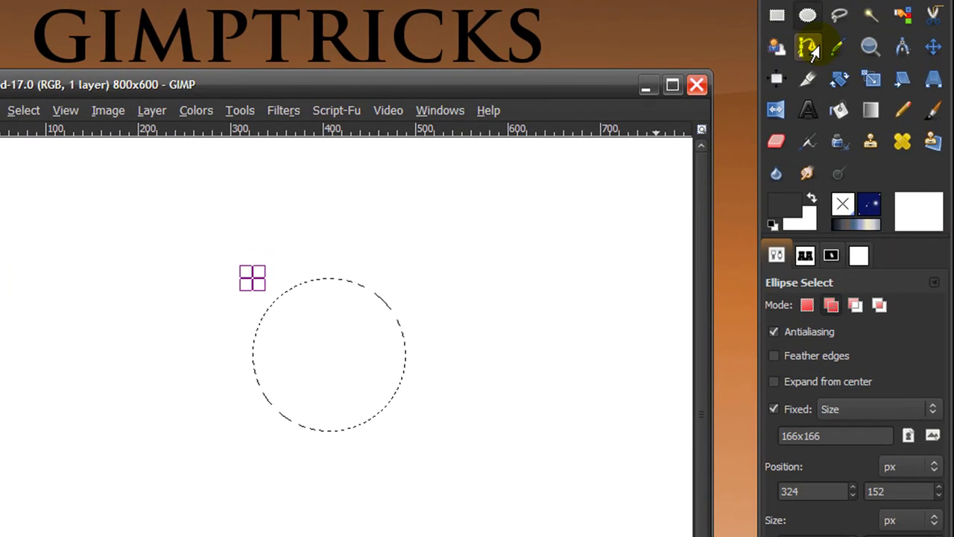
{"action": "left_click", "coordinate": [809, 48]}
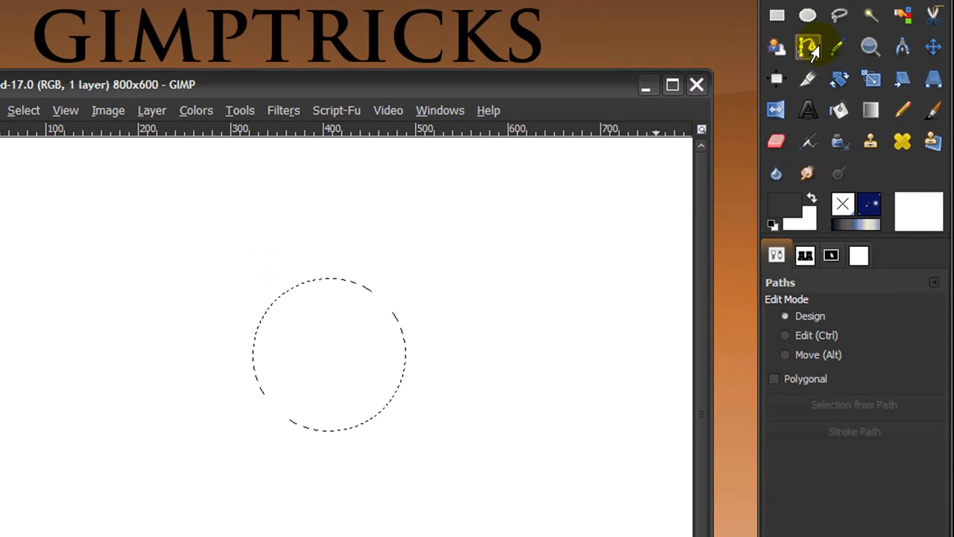
- Trace the ghost body path from the circle's edge around a wavy curved bottom
{"action": "left_click", "coordinate": [395, 328]}
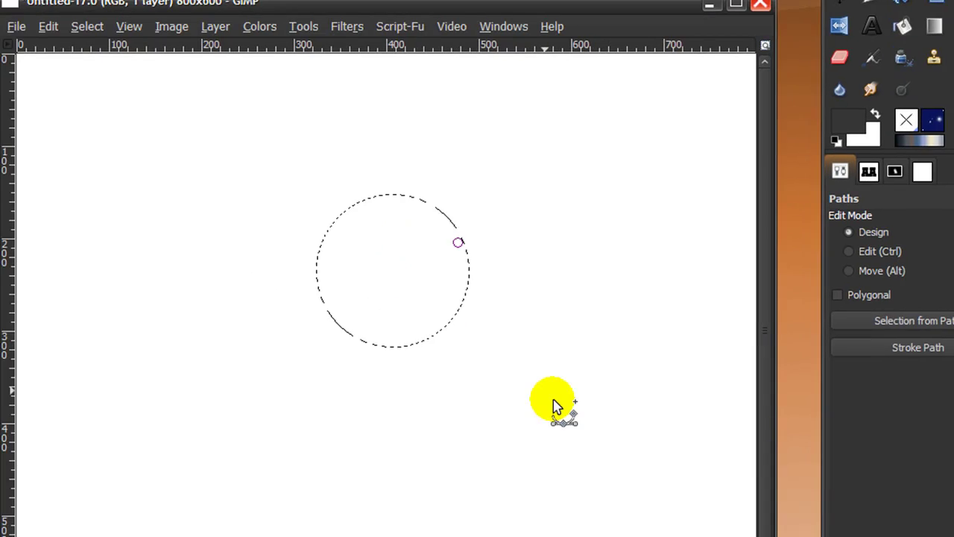
{"action": "left_click", "coordinate": [626, 366]}
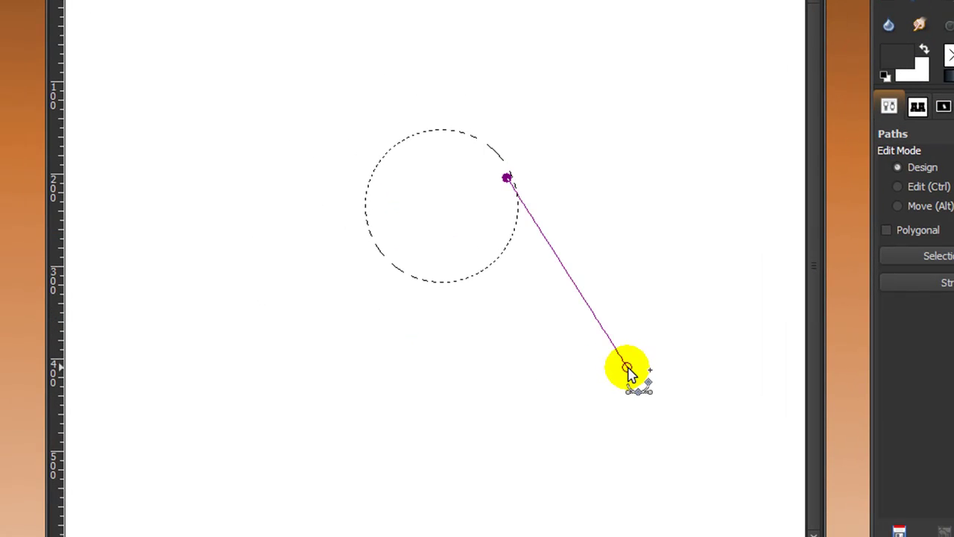
{"action": "left_click_drag", "start_coordinate": [626, 392], "coordinate": [515, 446]}
{"action": "left_click_drag", "start_coordinate": [492, 441], "coordinate": [408, 340]}
{"action": "left_click_drag", "start_coordinate": [409, 343], "coordinate": [390, 272]}
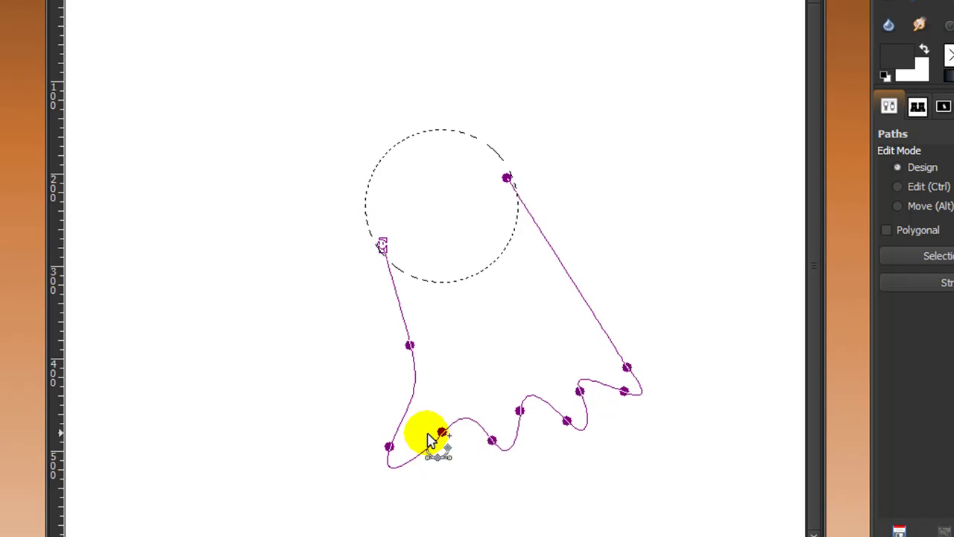
- Adjust the bottom wave anchors and convert the body path into a selection
{"action": "left_click", "coordinate": [388, 447]}
{"action": "left_click_drag", "start_coordinate": [387, 447], "coordinate": [452, 437]}
{"action": "left_click", "coordinate": [443, 434]}
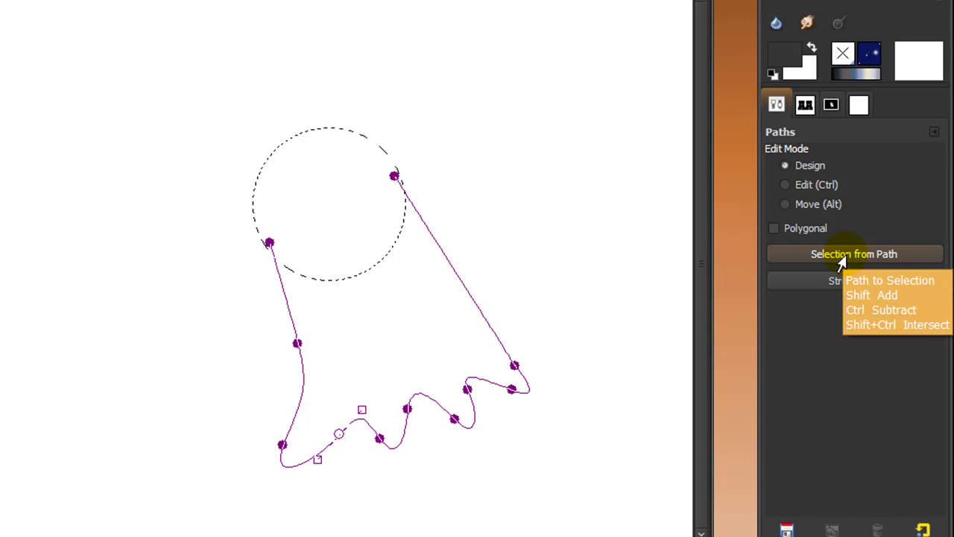
{"action": "left_click", "coordinate": [841, 257]}
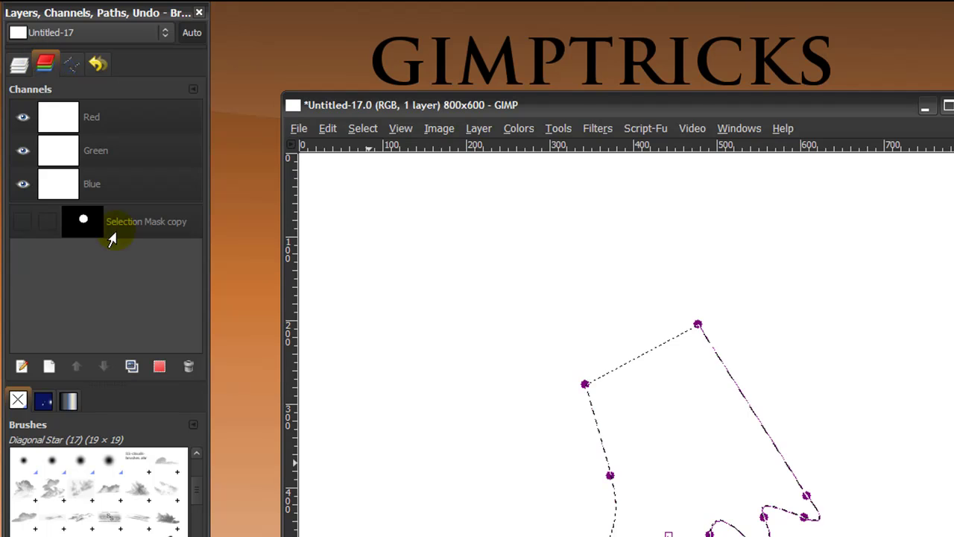
- Add the saved Selection Mask copy channel to the body selection
{"action": "left_click", "coordinate": [135, 237]}
{"action": "right_click", "coordinate": [135, 226]}
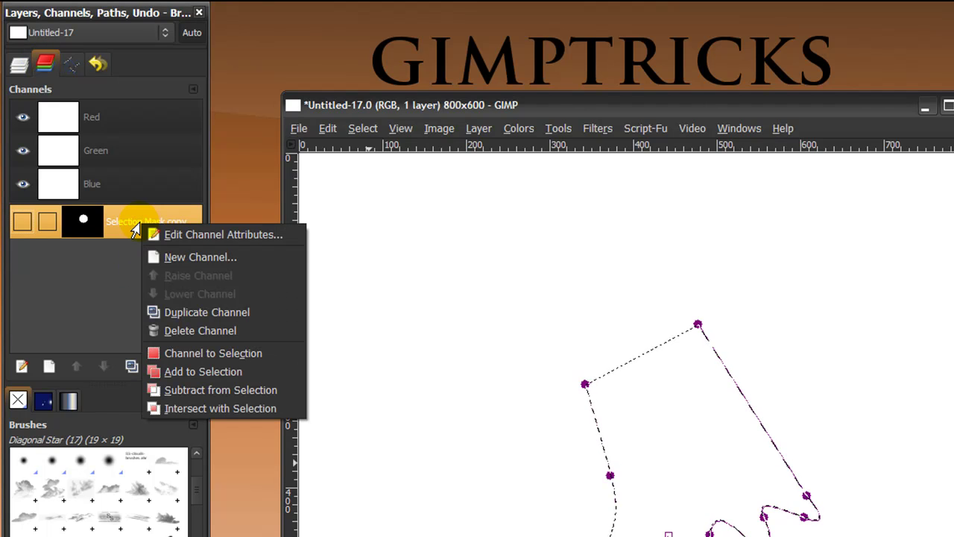
{"action": "left_click", "coordinate": [200, 377]}
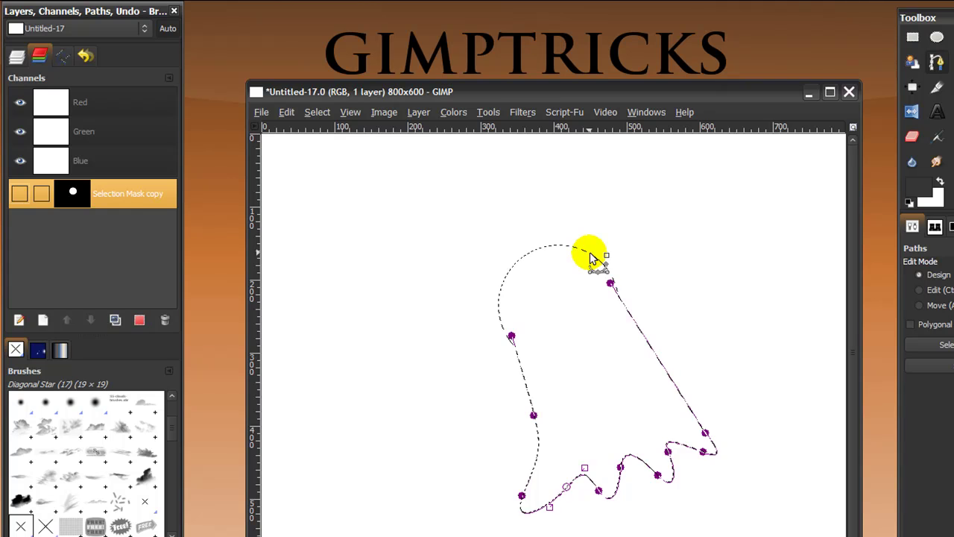
- Add a transparent layer named 'ghost' above the Background layer
{"action": "left_click", "coordinate": [10, 61]}
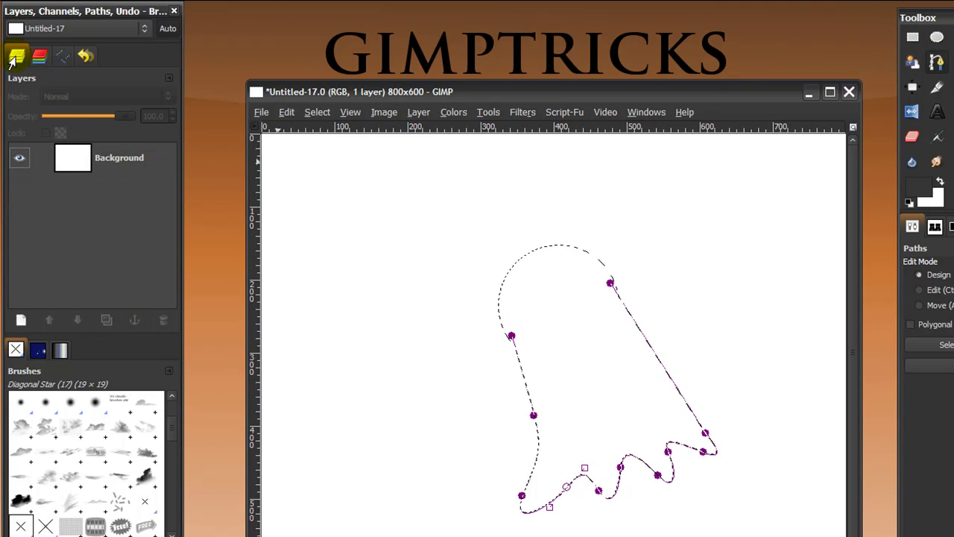
{"action": "left_click", "coordinate": [83, 158]}
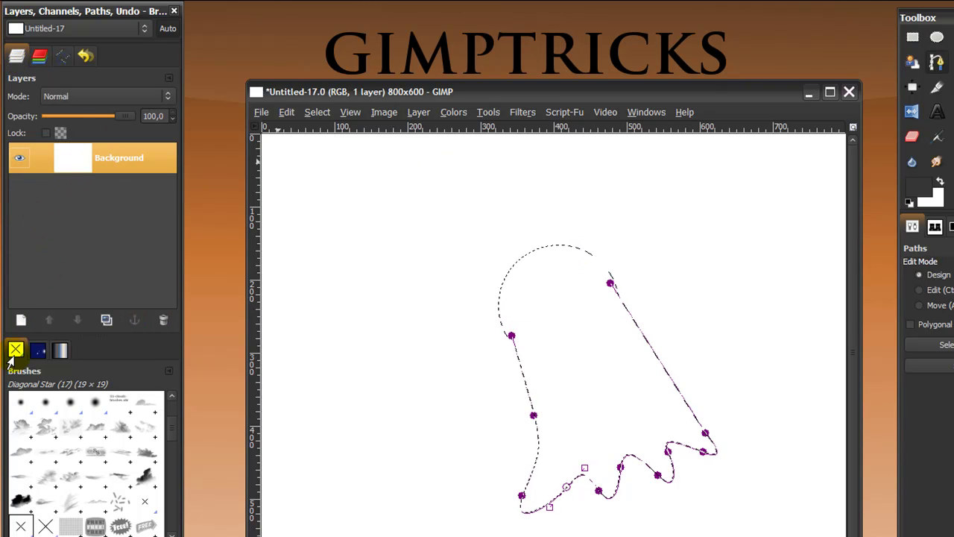
{"action": "left_click", "coordinate": [21, 320]}
{"action": "type", "text": "ghost"}
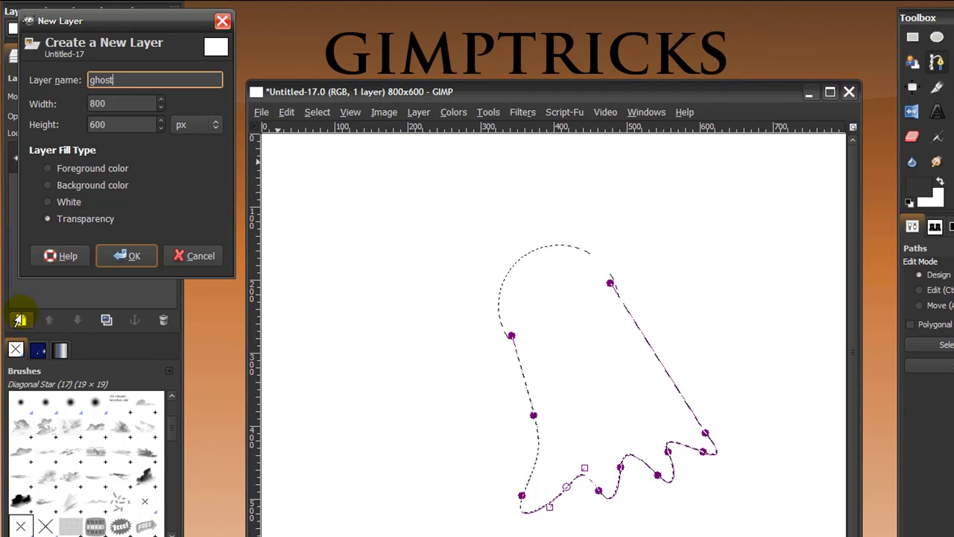
{"action": "key", "text": "Return"}
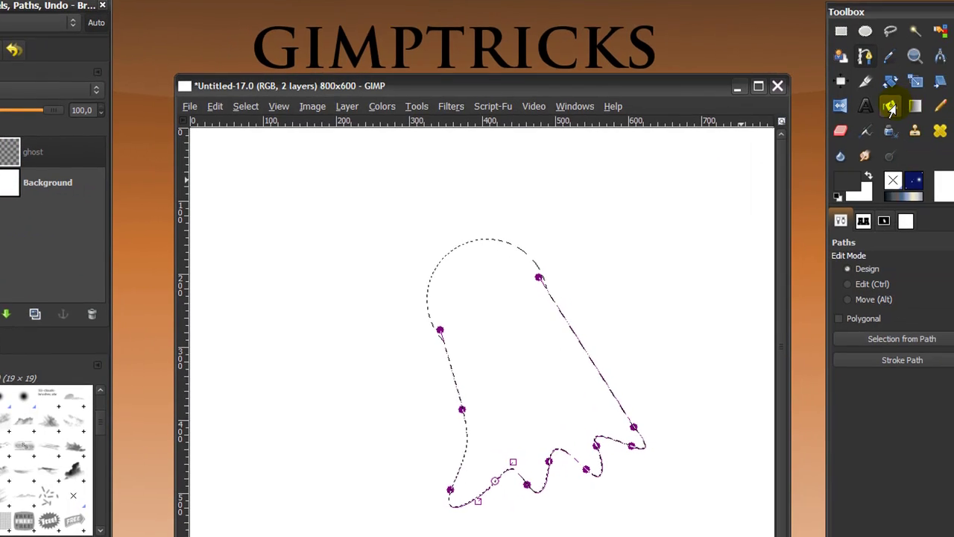
- Bucket-fill the ghost selection with white
{"action": "left_click", "coordinate": [953, 137]}
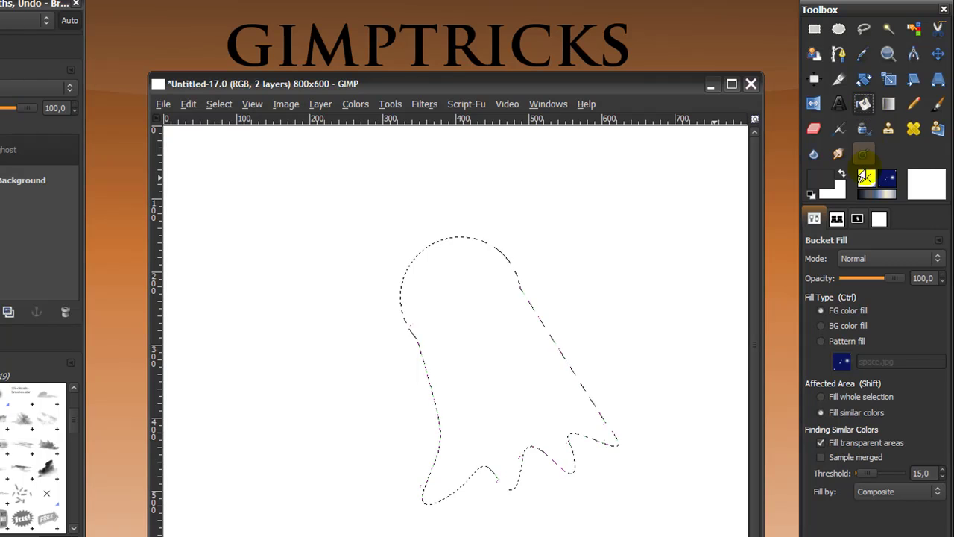
{"action": "left_click", "coordinate": [841, 175]}
{"action": "left_click", "coordinate": [477, 352]}
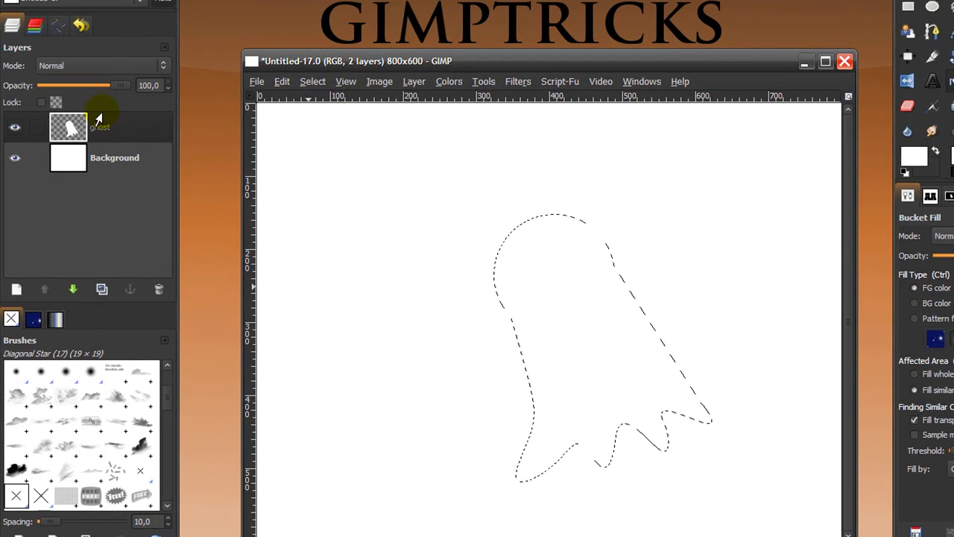
- Clear the selection and fill the Background layer black
{"action": "left_click", "coordinate": [104, 167]}
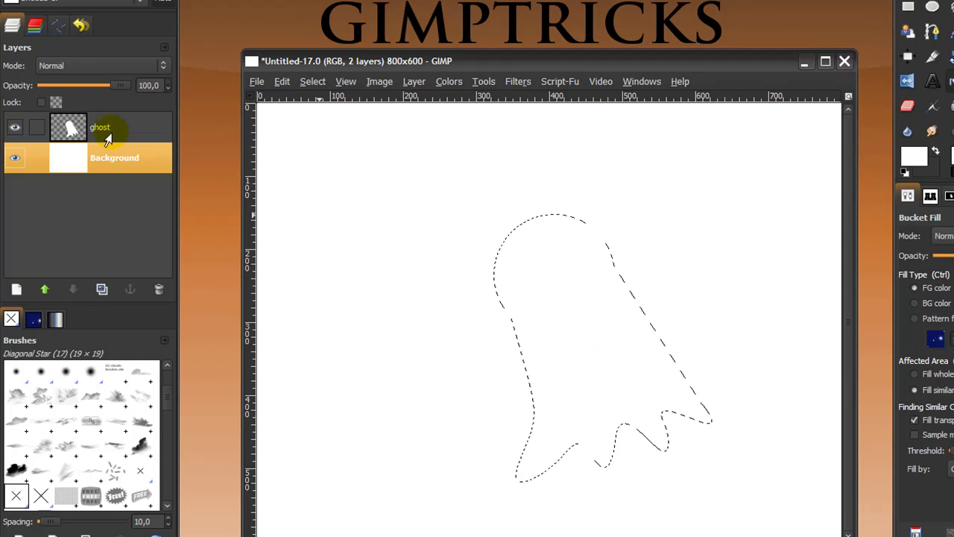
{"action": "left_click", "coordinate": [303, 85]}
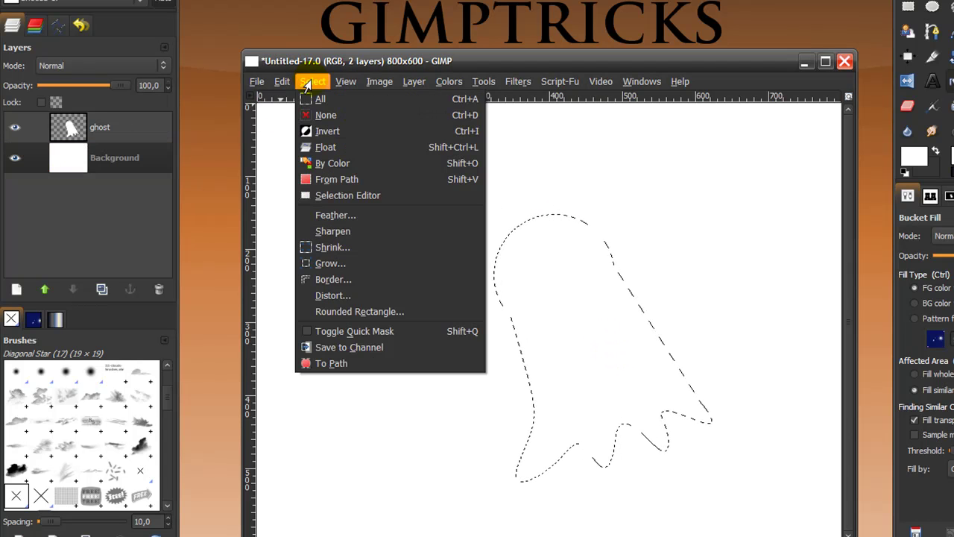
{"action": "left_click", "coordinate": [326, 116]}
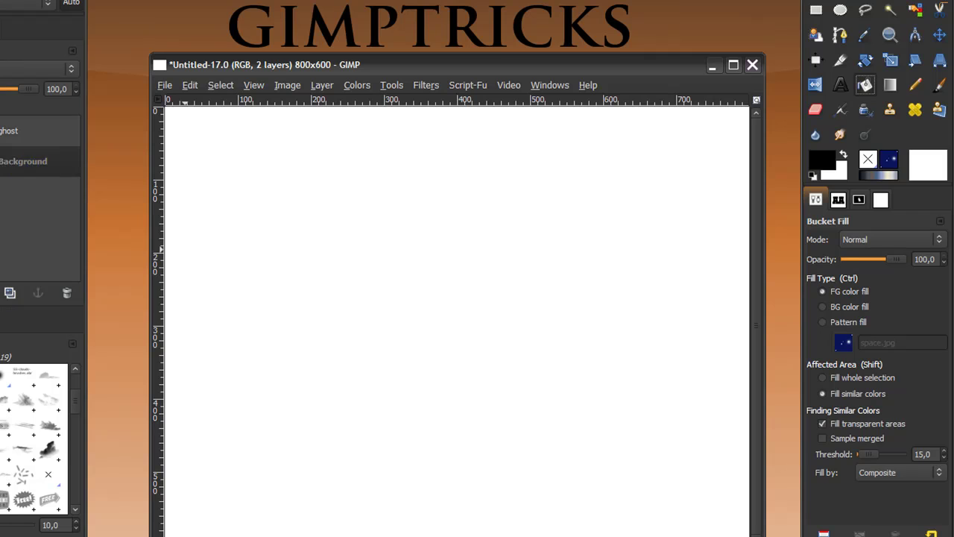
{"action": "left_click", "coordinate": [6, 163]}
{"action": "left_click", "coordinate": [435, 277]}
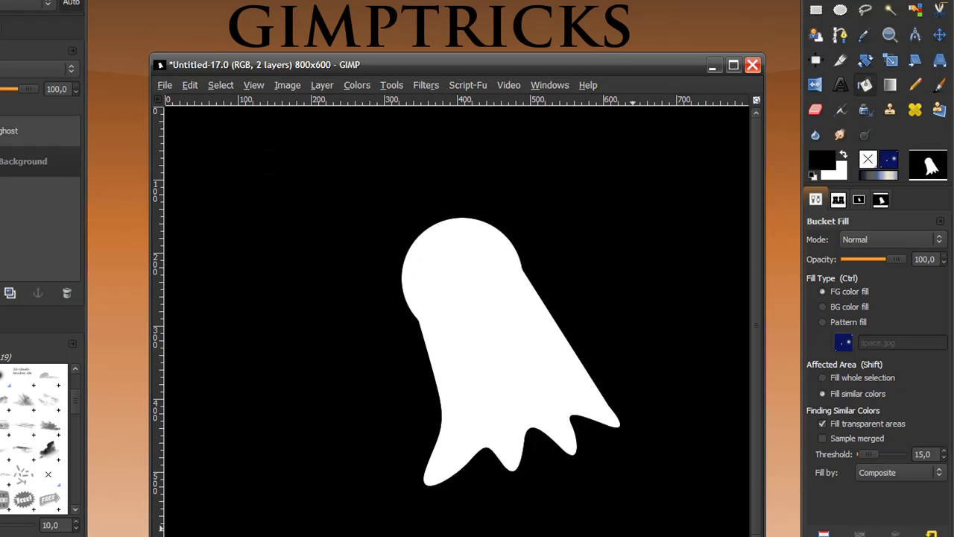
- Add a new transparent layer named 'eye' above the ghost layer
{"action": "left_click", "coordinate": [29, 135]}
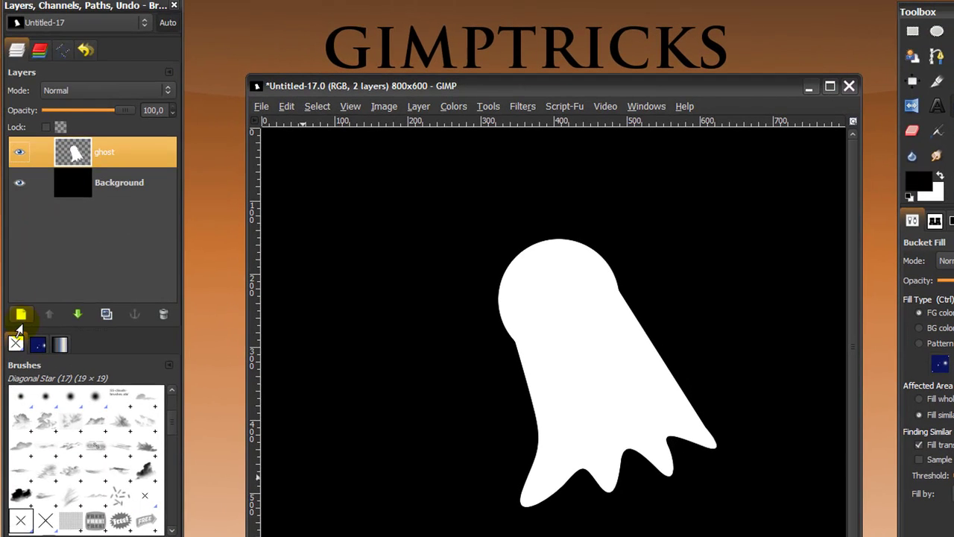
{"action": "left_click", "coordinate": [21, 317]}
{"action": "type", "text": "eye"}
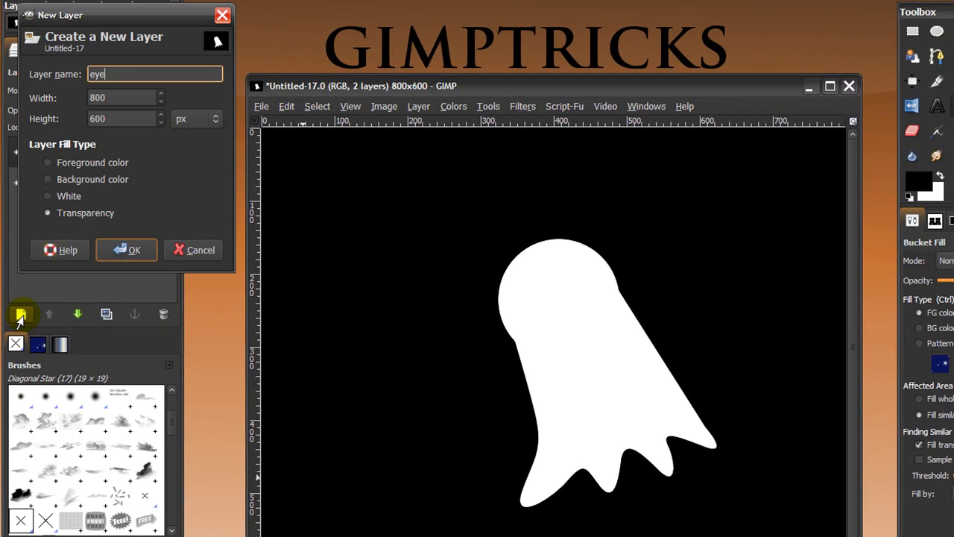
{"action": "key", "text": "Return"}
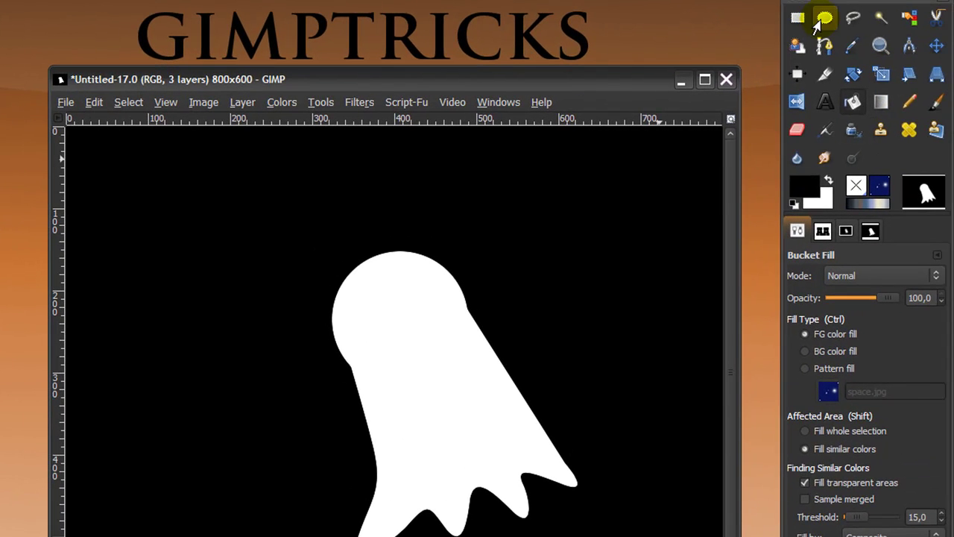
- Draw a free-size upright 27×50 oval selection in Replace mode on the ghost's head
{"action": "left_click", "coordinate": [823, 19]}
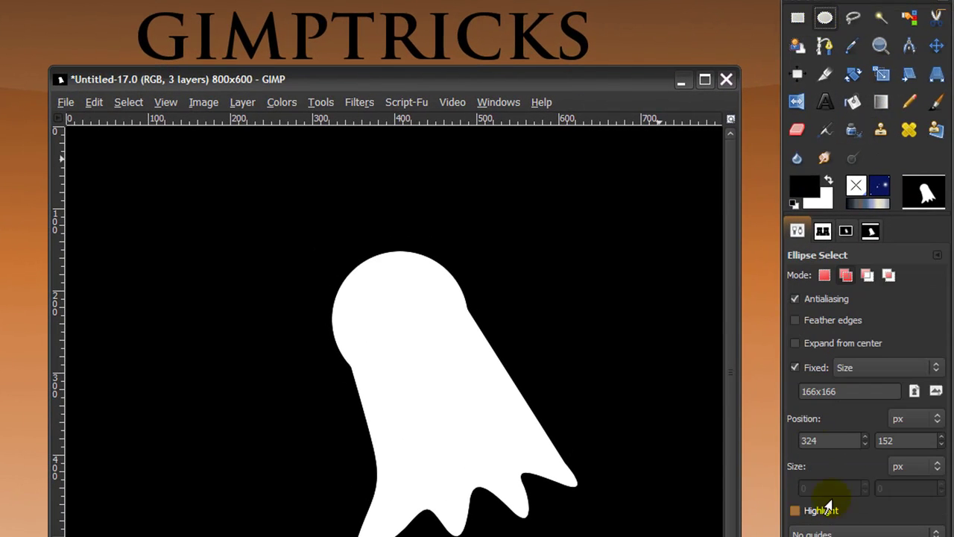
{"action": "left_click", "coordinate": [794, 368]}
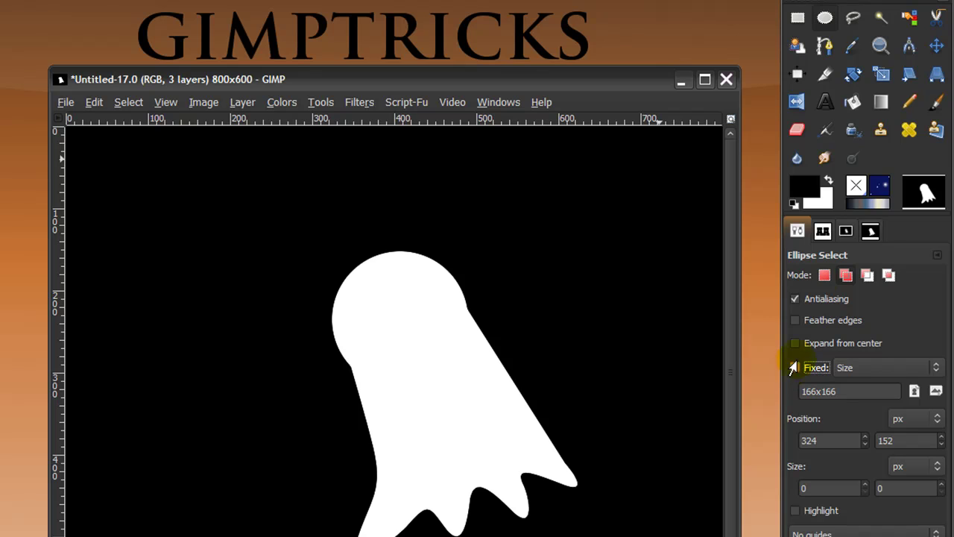
{"action": "left_click", "coordinate": [823, 276]}
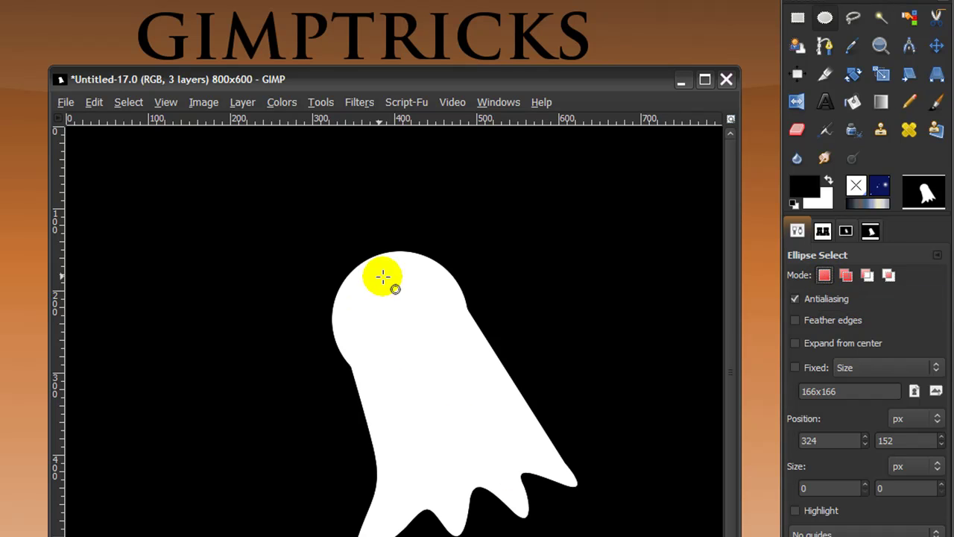
{"action": "left_click_drag", "start_coordinate": [412, 287], "coordinate": [433, 325]}
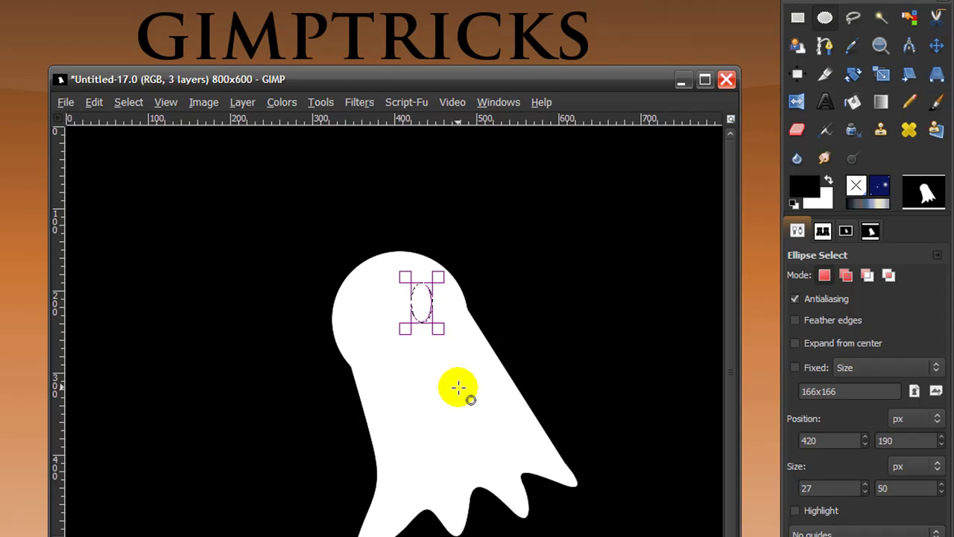
{"action": "left_click", "coordinate": [853, 74]}
{"action": "left_click", "coordinate": [437, 313]}
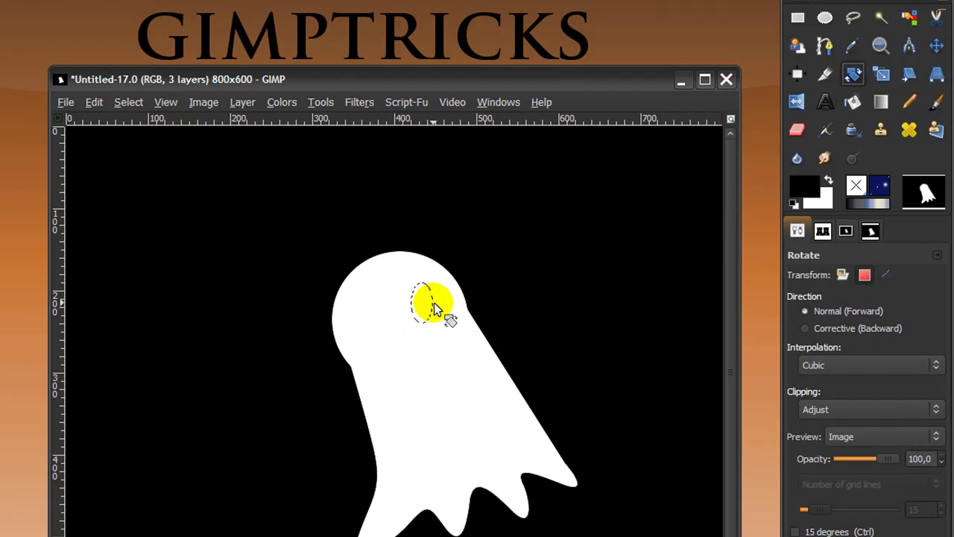
- Rotate the oval selection to a slight tilt, with the Rotate tool set to Selection
{"action": "left_click", "coordinate": [863, 276]}
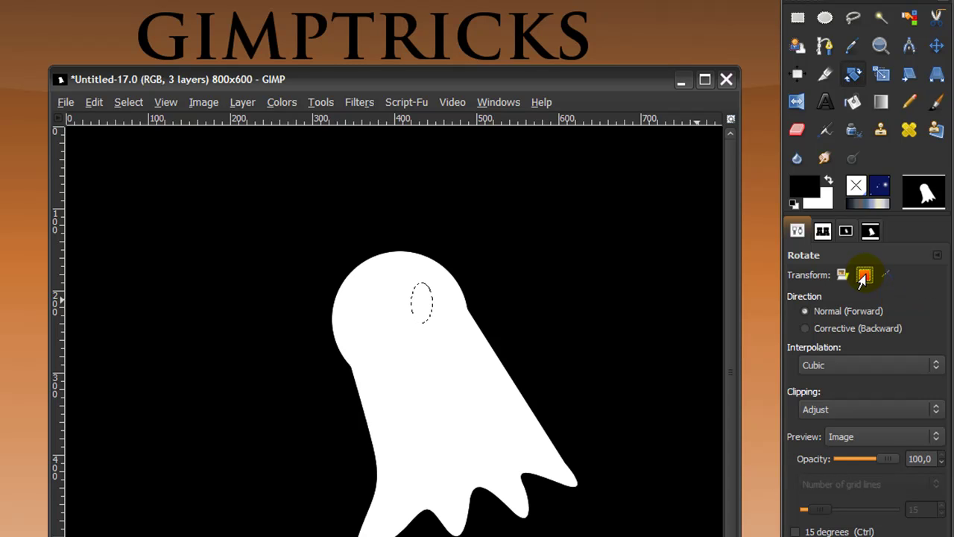
{"action": "left_click", "coordinate": [424, 304]}
{"action": "left_click_drag", "start_coordinate": [153, 120], "coordinate": [211, 123]}
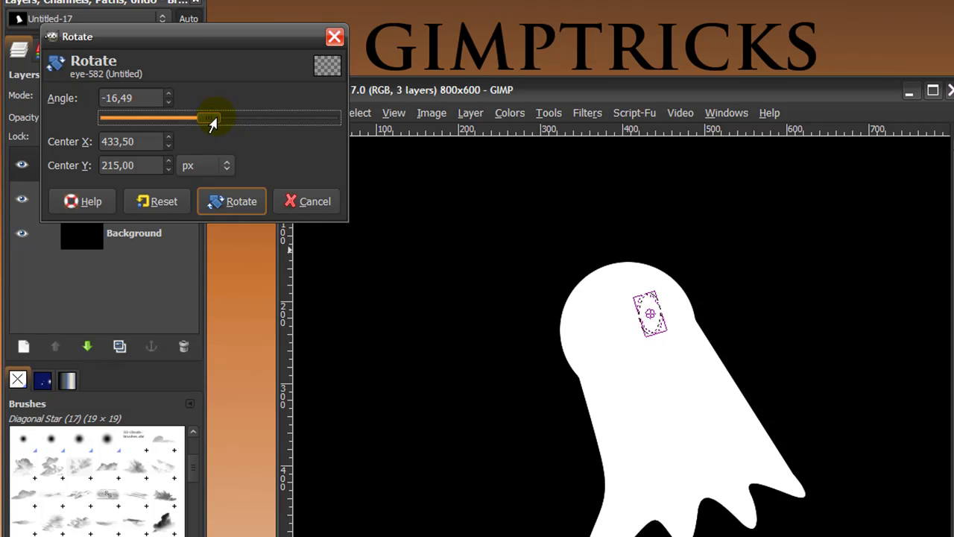
{"action": "left_click_drag", "start_coordinate": [209, 123], "coordinate": [208, 123]}
{"action": "left_click", "coordinate": [226, 194]}
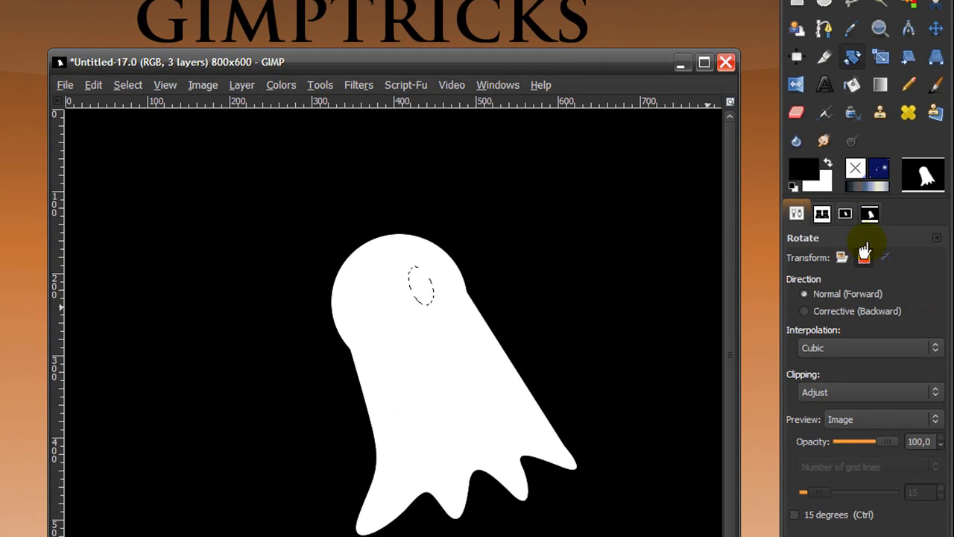
- Fill the tilted oval with black on the eye layer to form the first eye
{"action": "left_click", "coordinate": [935, 29]}
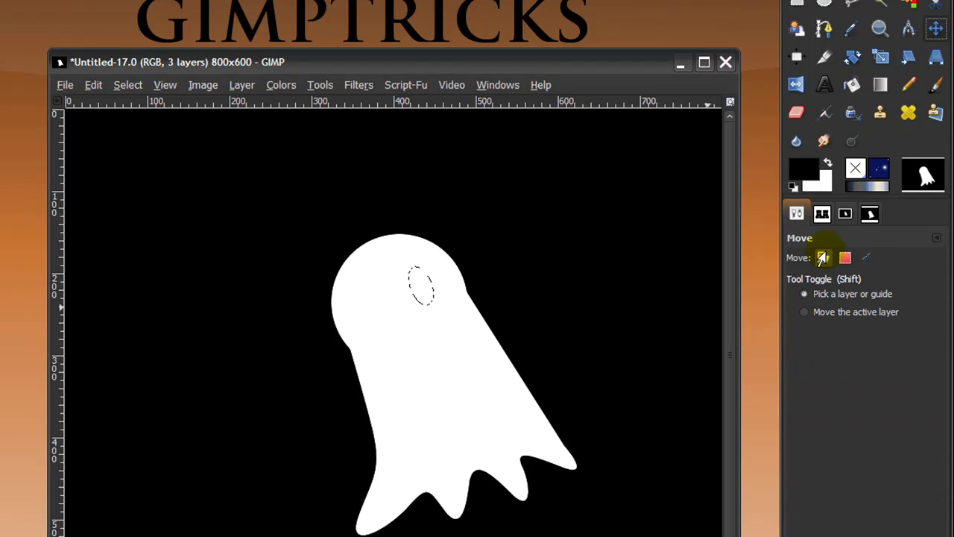
{"action": "left_click", "coordinate": [844, 258]}
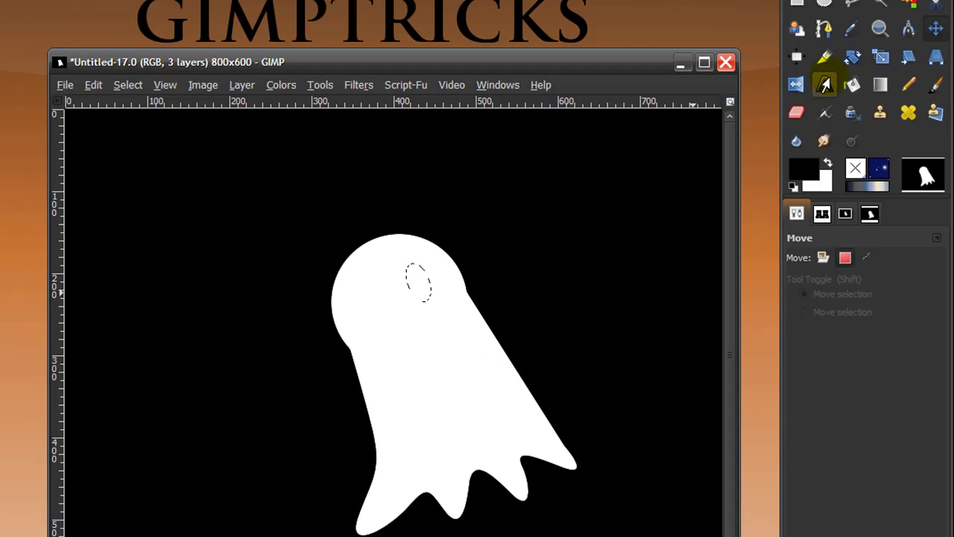
{"action": "left_click", "coordinate": [852, 85]}
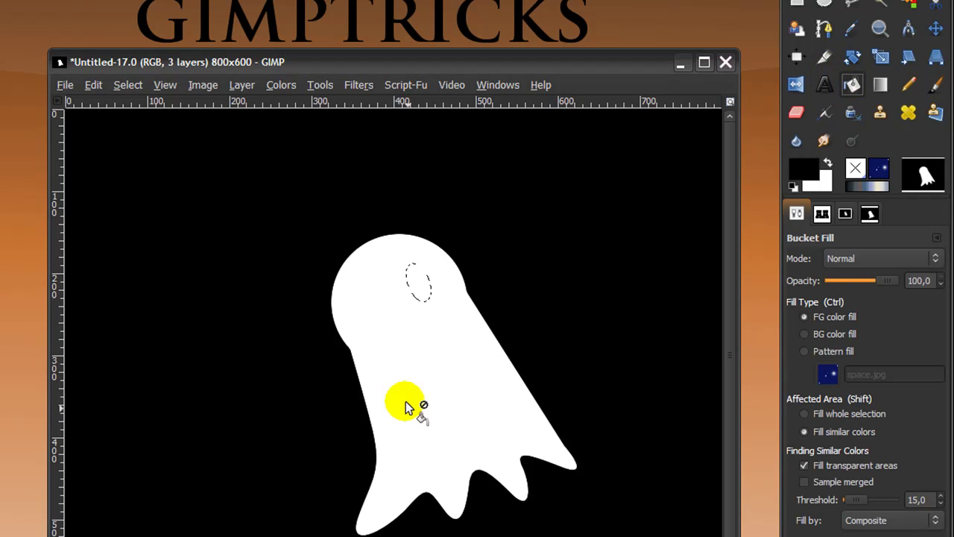
{"action": "left_click", "coordinate": [418, 284]}
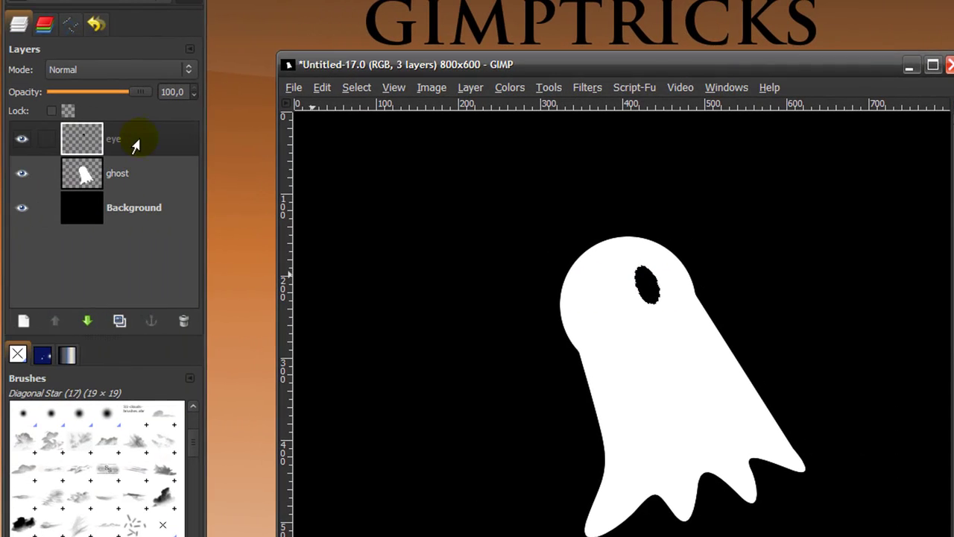
{"action": "left_click", "coordinate": [134, 140]}
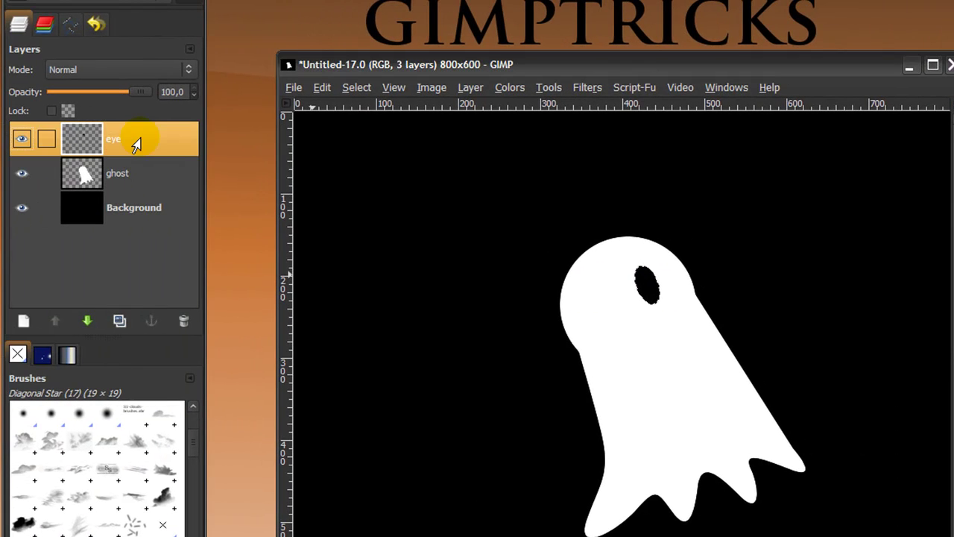
- Duplicate the eye layer and set the Move tool to act on layers
{"action": "left_click", "coordinate": [117, 322]}
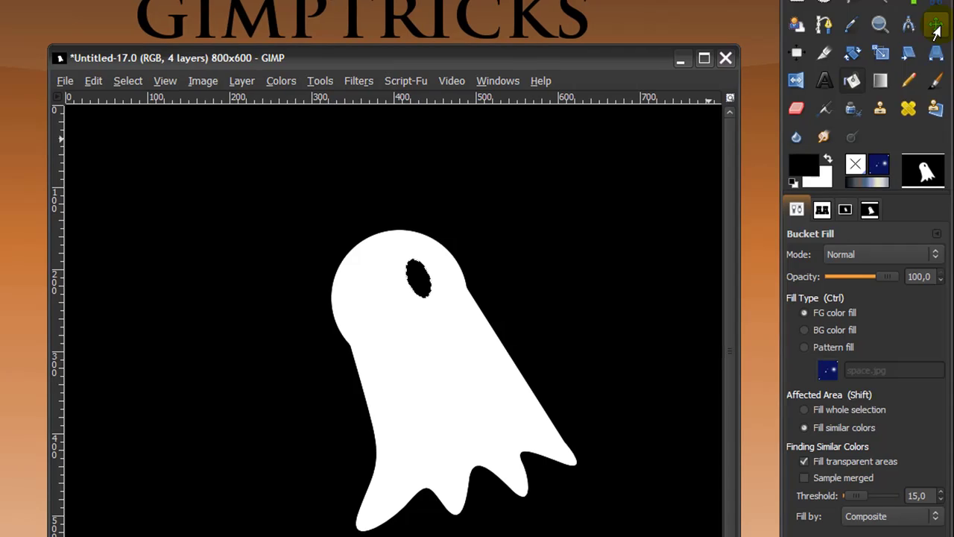
{"action": "key", "text": "m"}
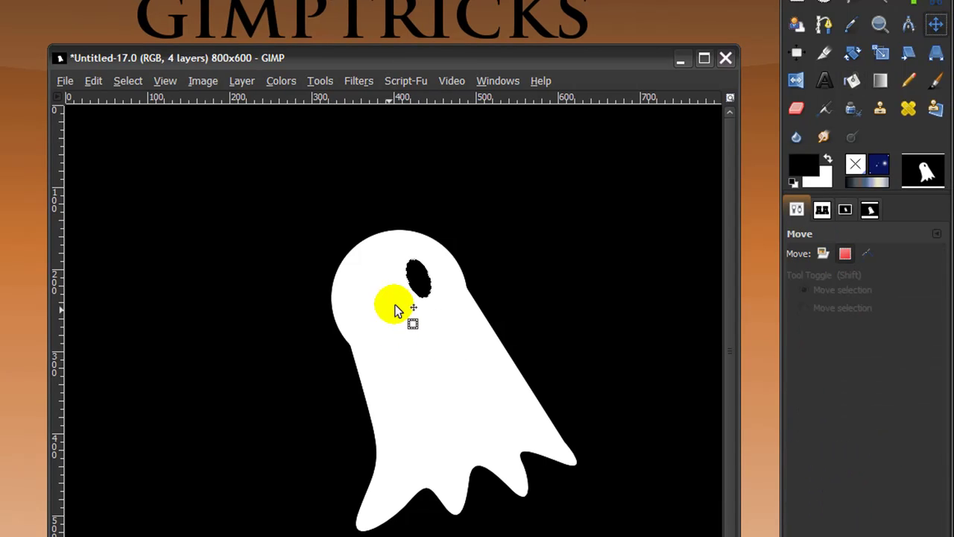
{"action": "mouse_move", "coordinate": [420, 281]}
{"action": "left_mouse_down"}
{"action": "mouse_move", "coordinate": [391, 298]}
{"action": "mouse_move", "coordinate": [422, 279]}
{"action": "left_mouse_up"}
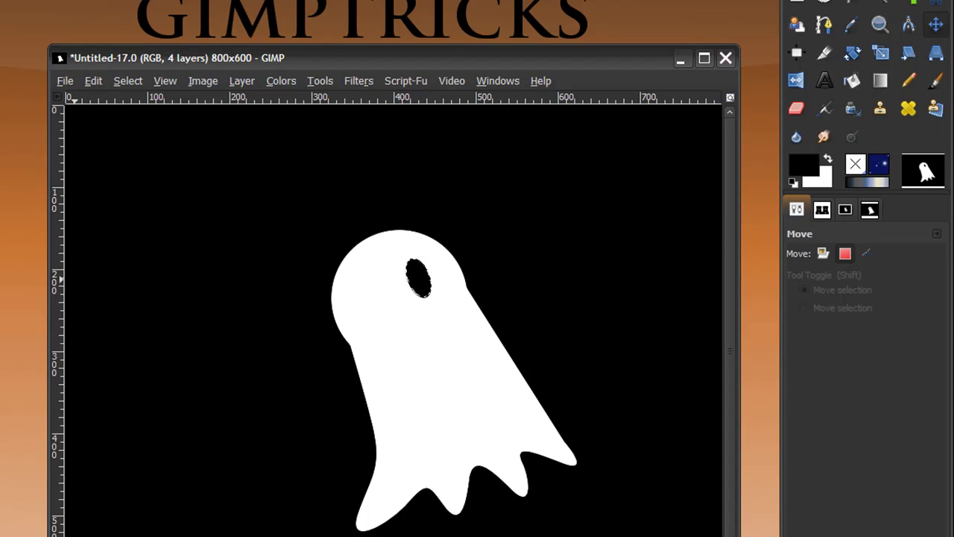
{"action": "left_click", "coordinate": [405, 302]}
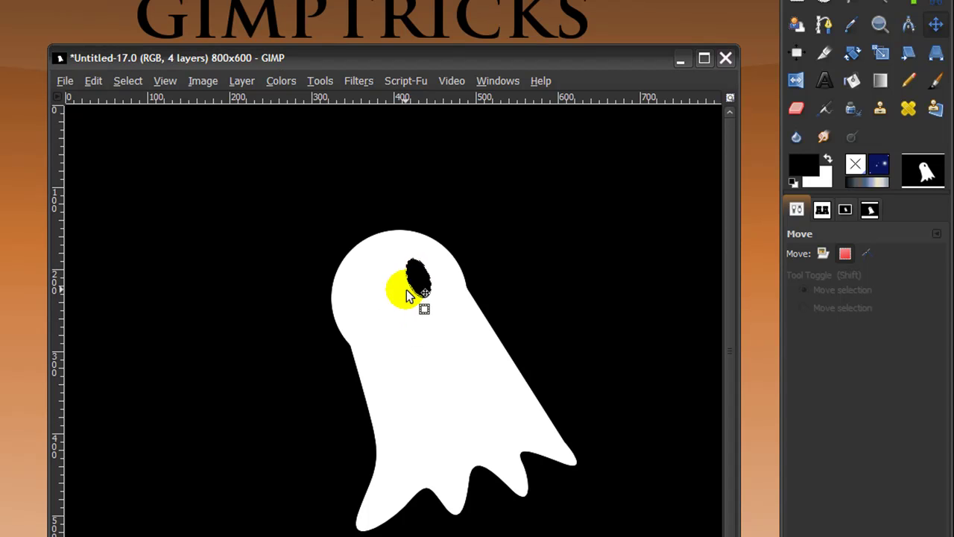
{"action": "left_click", "coordinate": [882, 270]}
{"action": "left_click", "coordinate": [822, 253]}
- Drag the duplicated eye left and down beside the first to make a second eye
{"action": "left_click", "coordinate": [417, 278]}
{"action": "left_click_drag", "start_coordinate": [418, 278], "coordinate": [378, 288]}
{"action": "left_click", "coordinate": [436, 290]}
{"action": "left_click", "coordinate": [845, 254]}
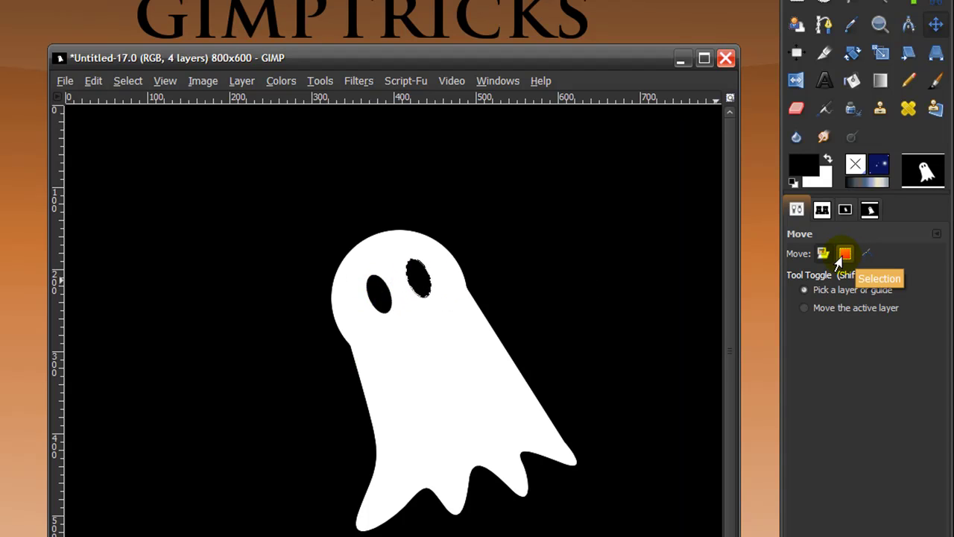
{"action": "left_click", "coordinate": [823, 254]}
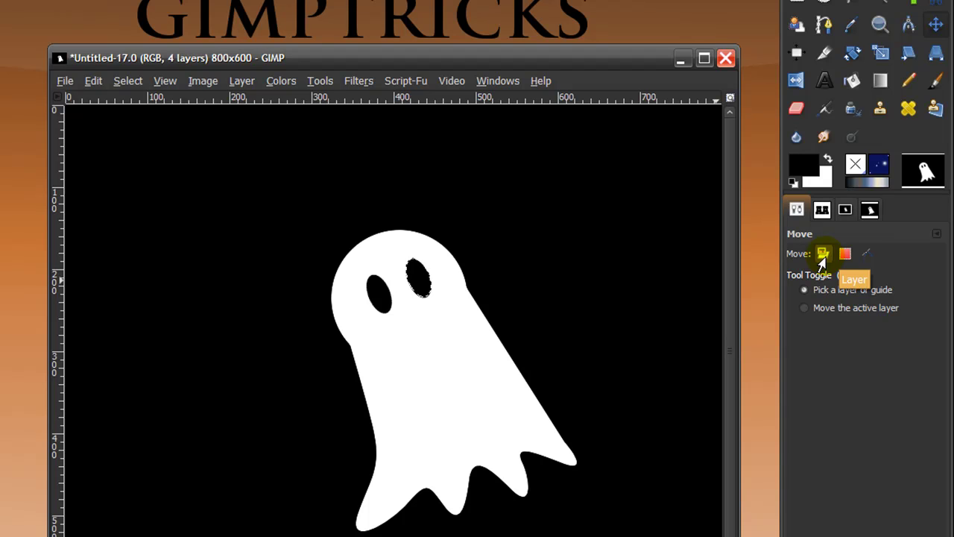
{"action": "left_click", "coordinate": [416, 282]}
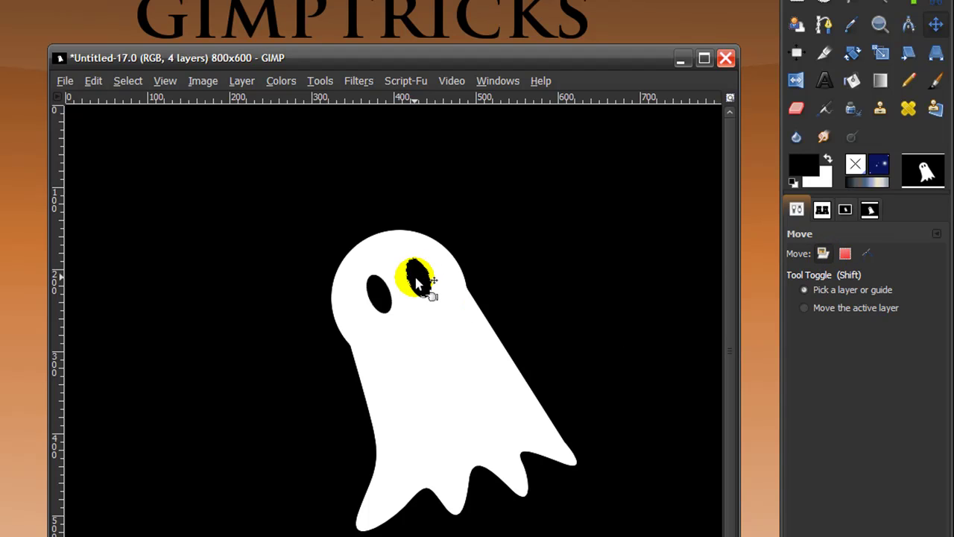
- Clear the eye selection and add a new layer named 'mouth'
{"action": "left_click", "coordinate": [127, 81]}
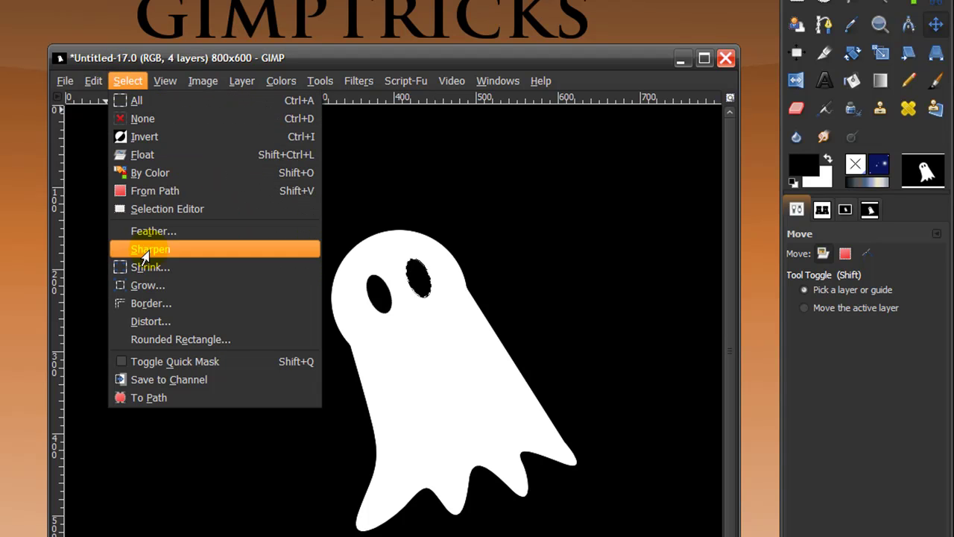
{"action": "left_click", "coordinate": [159, 119]}
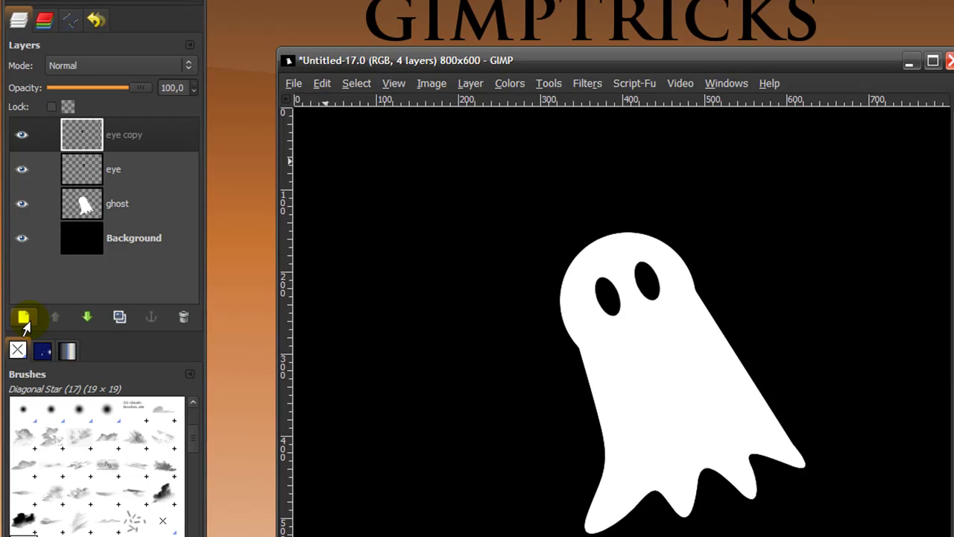
{"action": "left_click", "coordinate": [25, 324]}
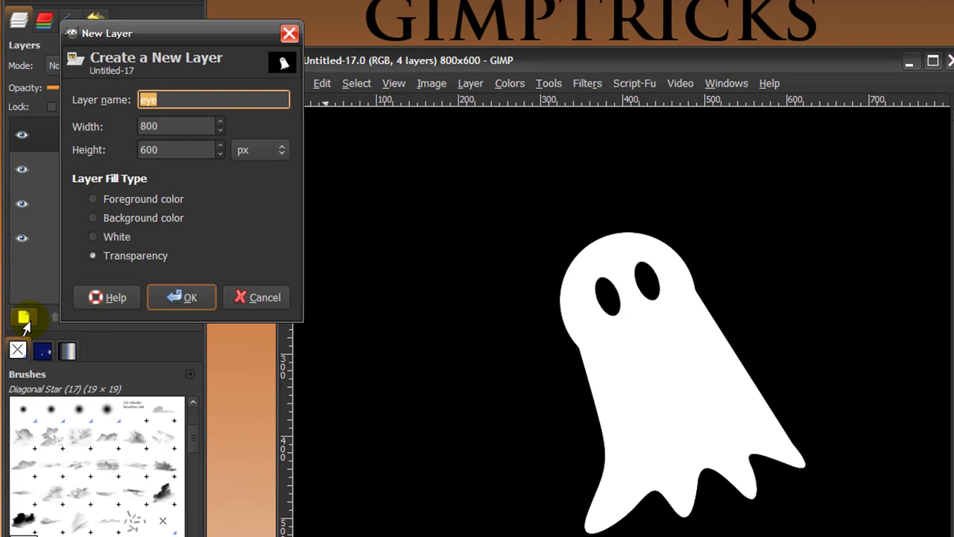
{"action": "type", "text": "mouth"}
{"action": "key", "text": "Return"}
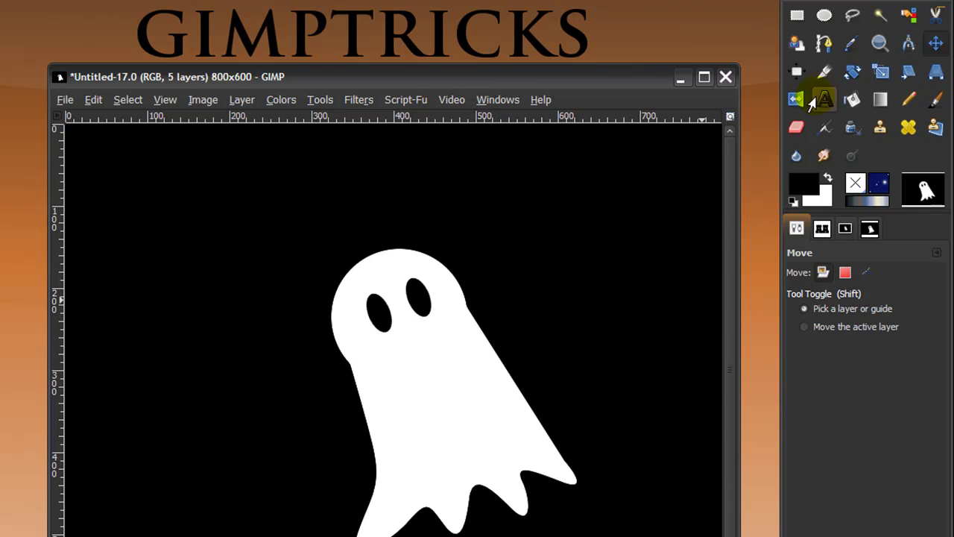
- Draw a small triangle path below the eyes, make it a selection, and bucket-fill it black
{"action": "left_click", "coordinate": [821, 44]}
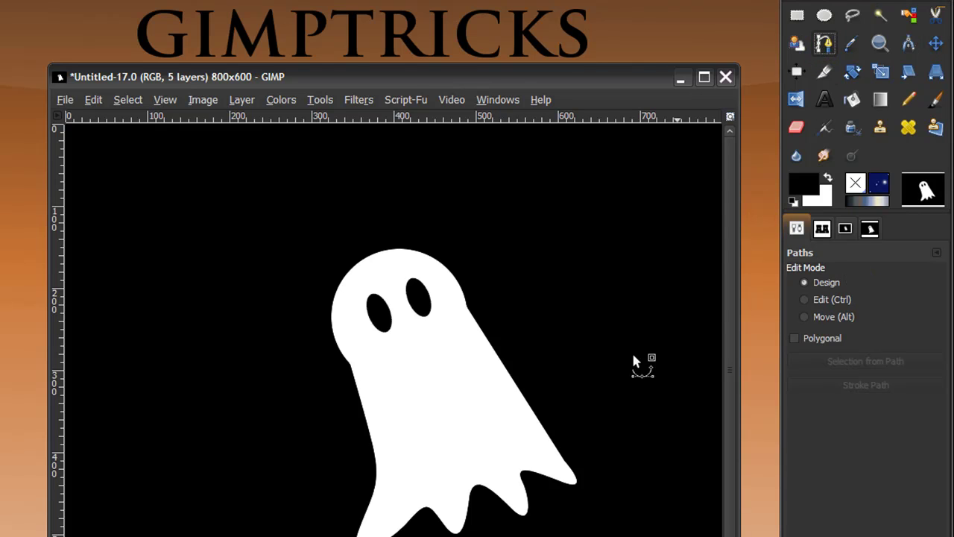
{"action": "left_click", "coordinate": [403, 335]}
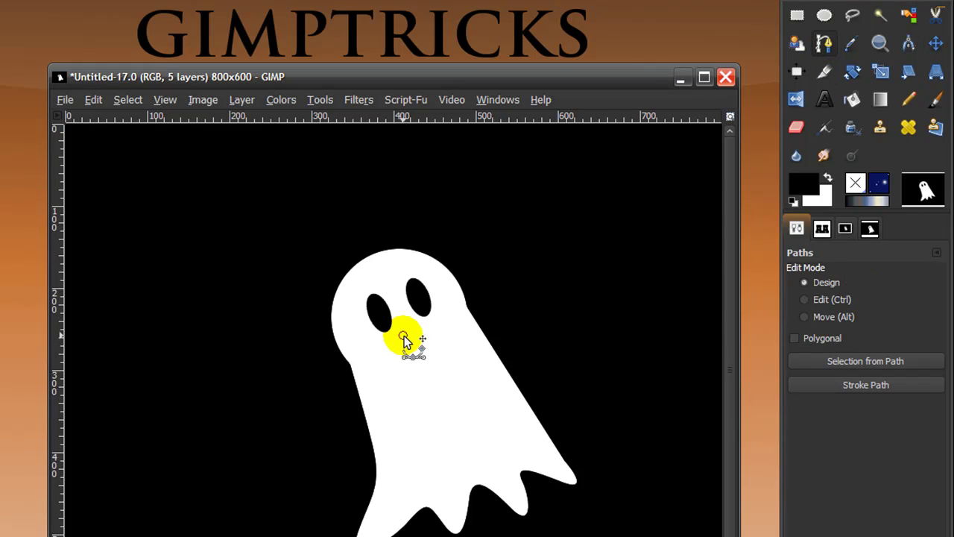
{"action": "left_click_drag", "start_coordinate": [422, 331], "coordinate": [421, 325]}
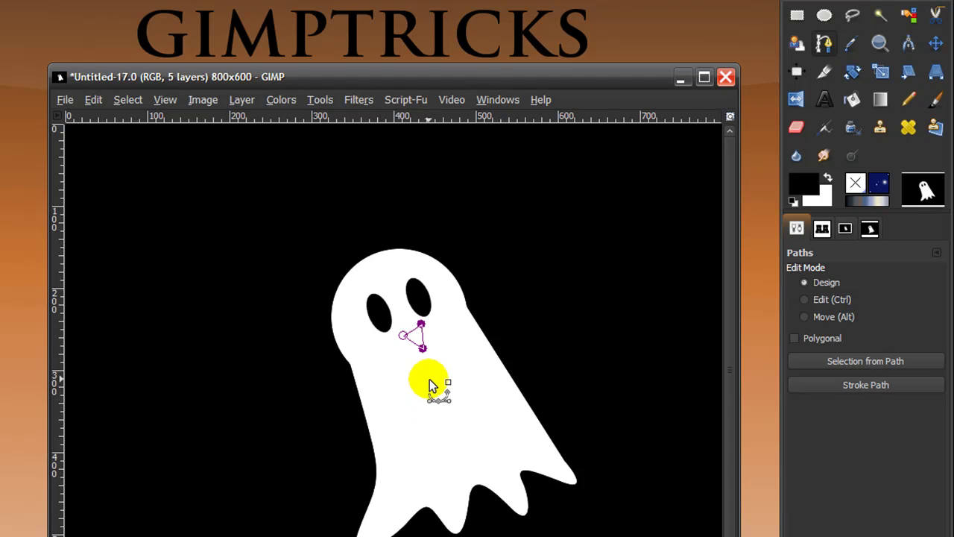
{"action": "left_click", "coordinate": [417, 336]}
{"action": "left_click", "coordinate": [824, 365]}
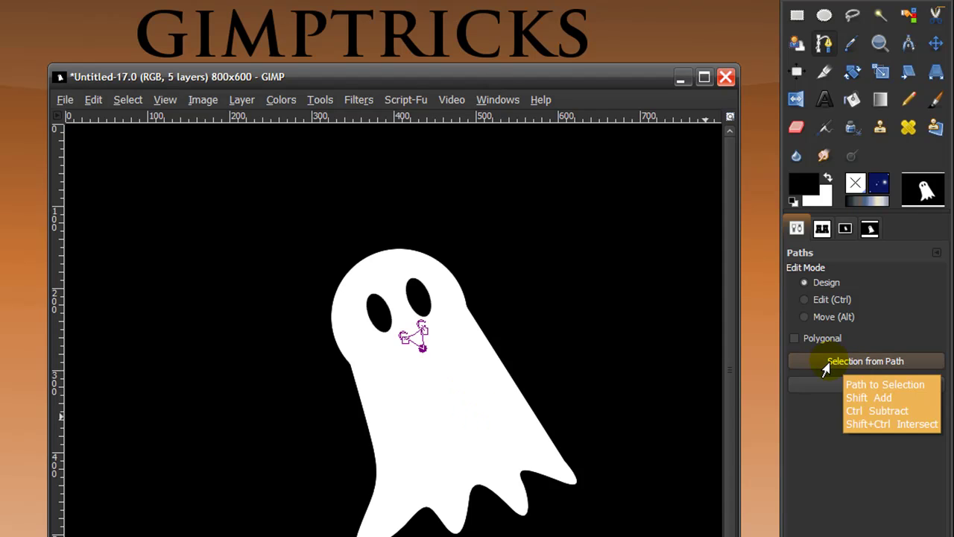
{"action": "left_click", "coordinate": [853, 100]}
{"action": "left_click", "coordinate": [421, 340]}
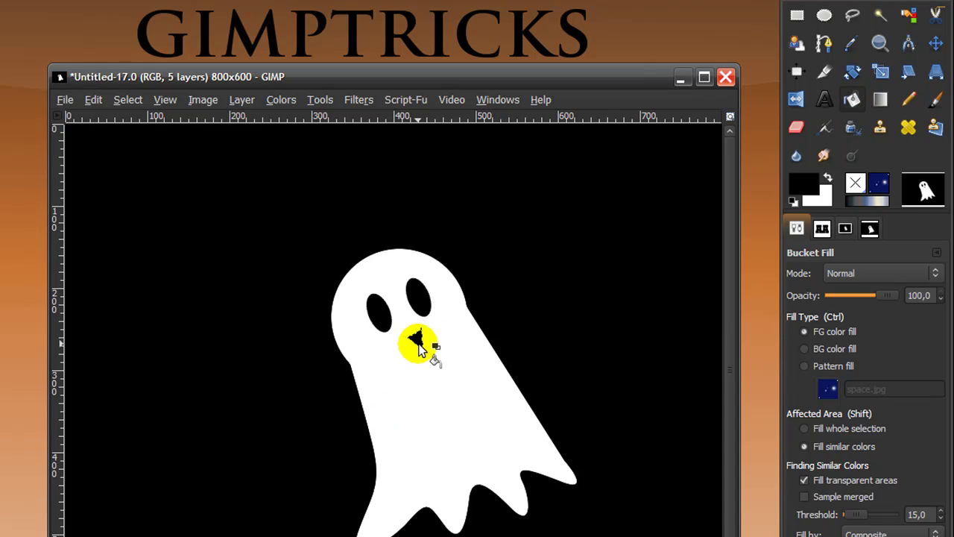
- Clear the selection and use Alpha to Selection on the ghost layer to select its shape
{"action": "left_click", "coordinate": [128, 99]}
{"action": "left_click", "coordinate": [158, 138]}
{"action": "left_click", "coordinate": [43, 273]}
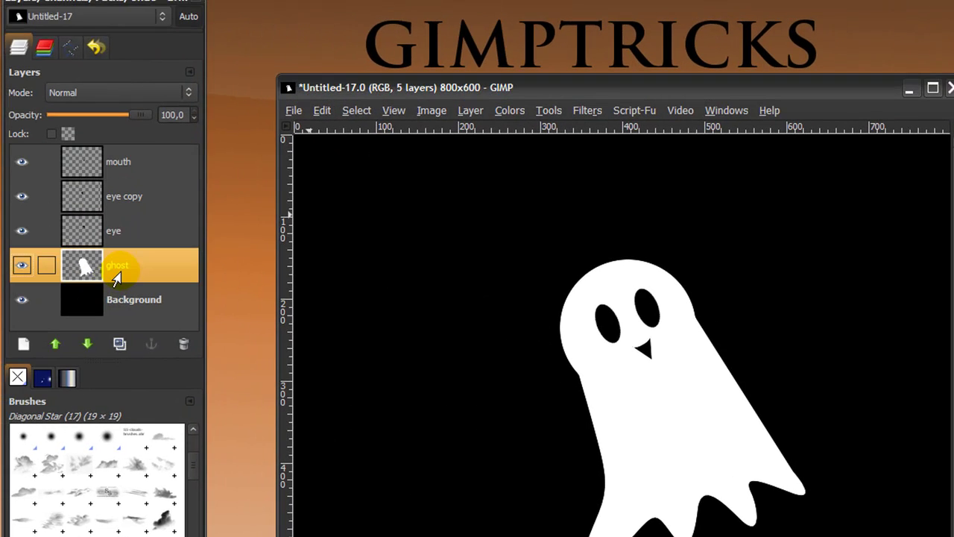
{"action": "right_click", "coordinate": [117, 276]}
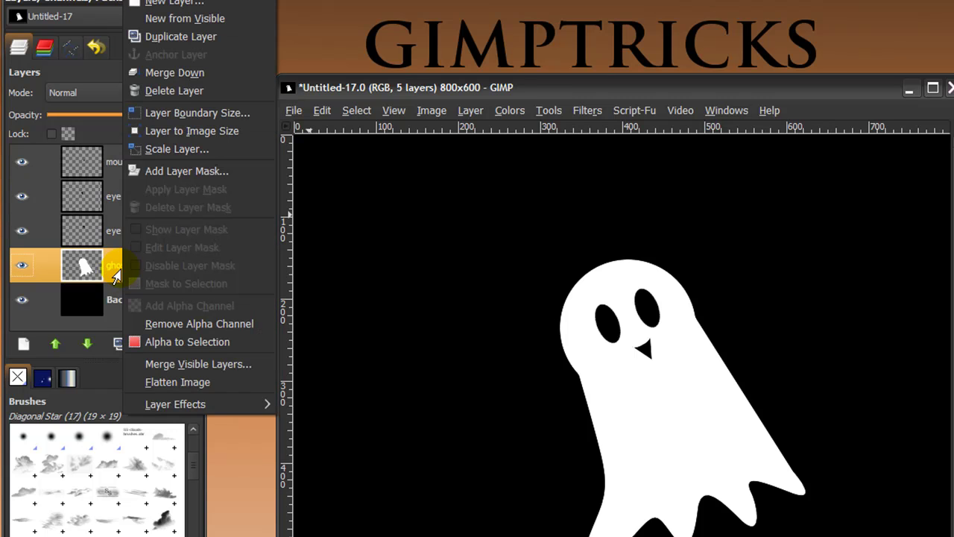
{"action": "left_click", "coordinate": [169, 343]}
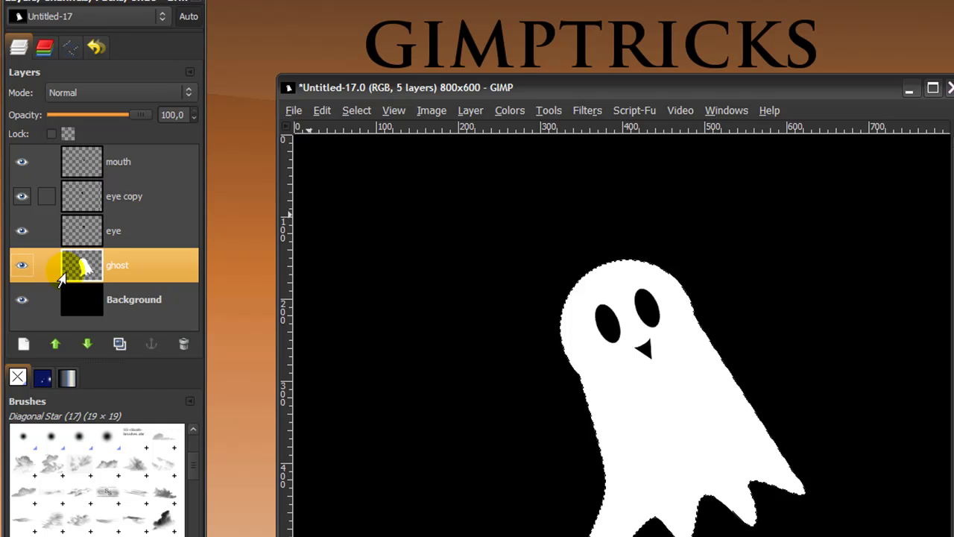
- Add a new transparent layer named 'shading' above the mouth layer
{"action": "left_click", "coordinate": [127, 174]}
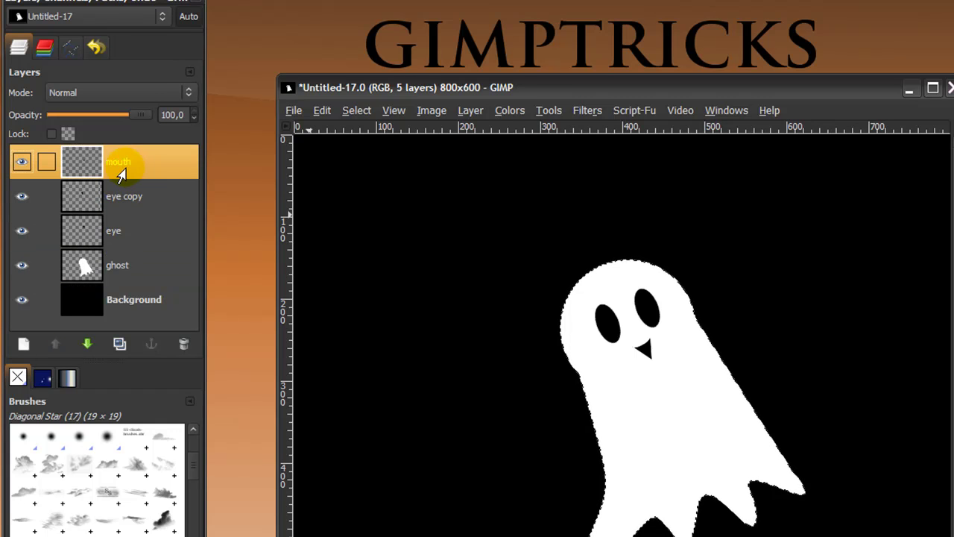
{"action": "left_click", "coordinate": [22, 343]}
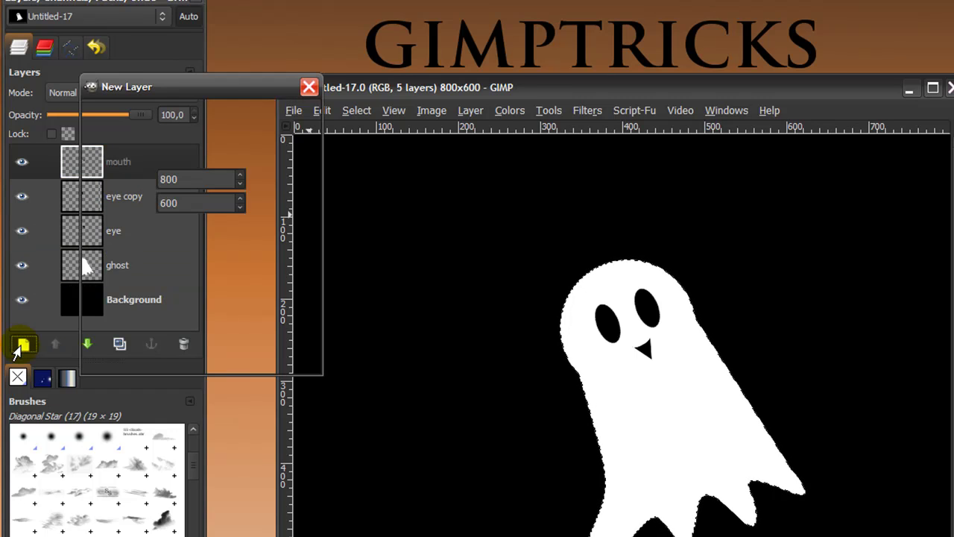
{"action": "type", "text": "sg"}
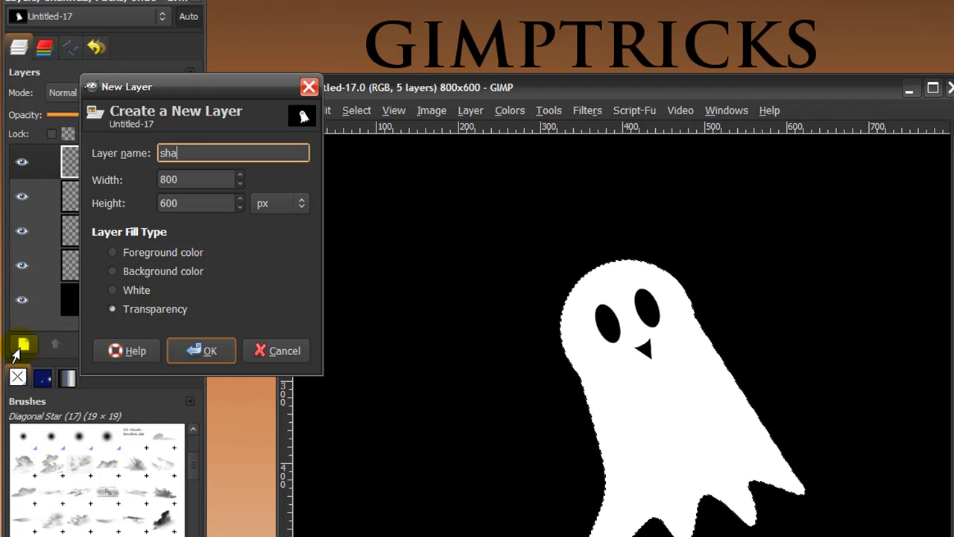
{"action": "key", "text": "Return"}
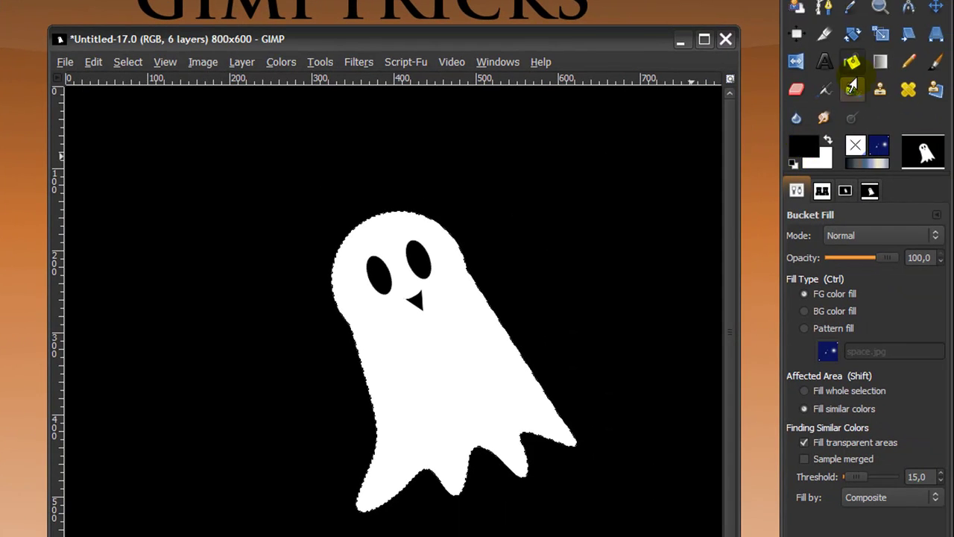
- Fill the ghost selection black, save it as a path, and shrink it by 10 px
{"action": "left_click", "coordinate": [438, 382]}
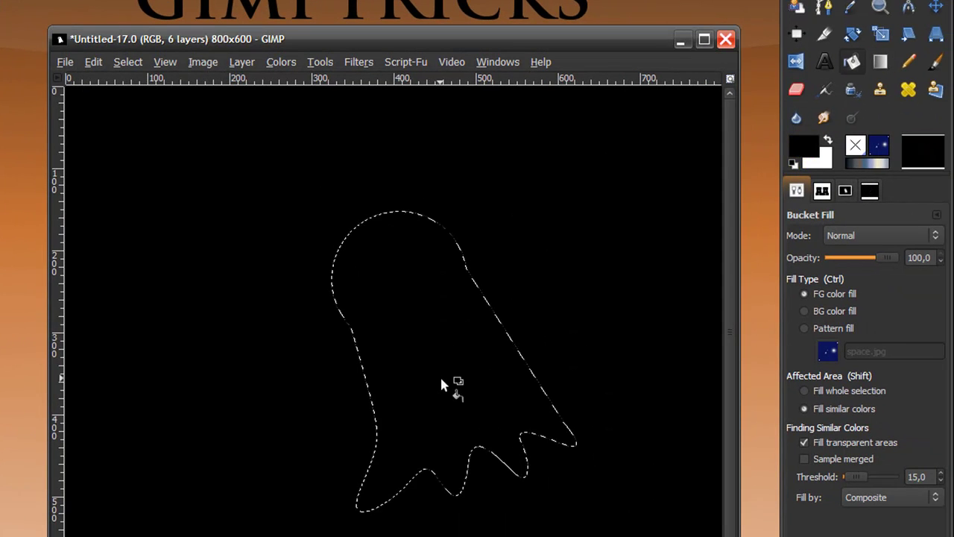
{"action": "left_click", "coordinate": [128, 62]}
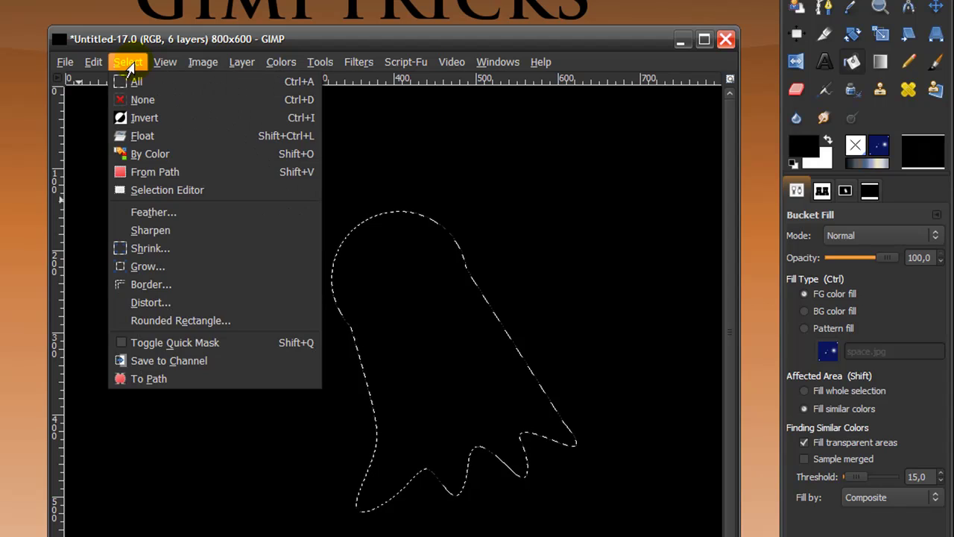
{"action": "left_click", "coordinate": [152, 380]}
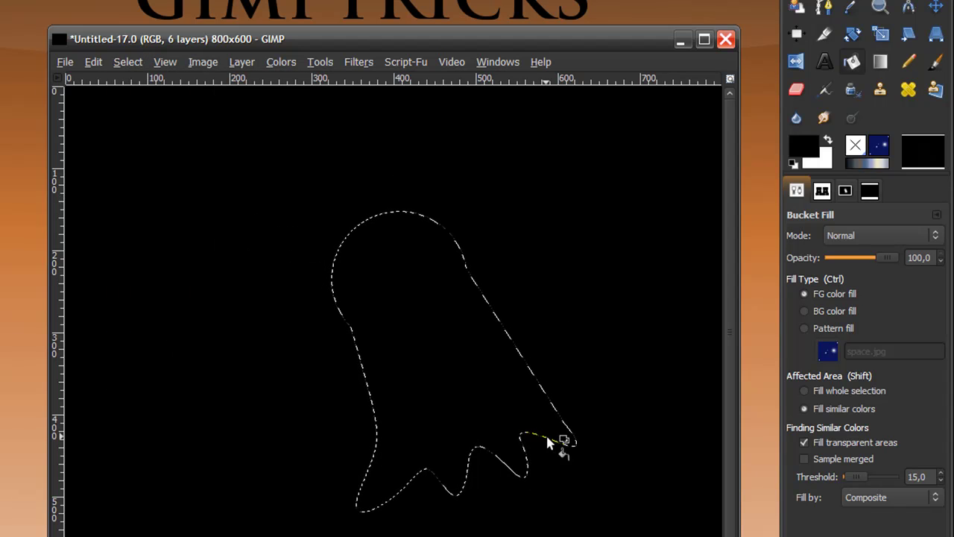
{"action": "left_click", "coordinate": [127, 62]}
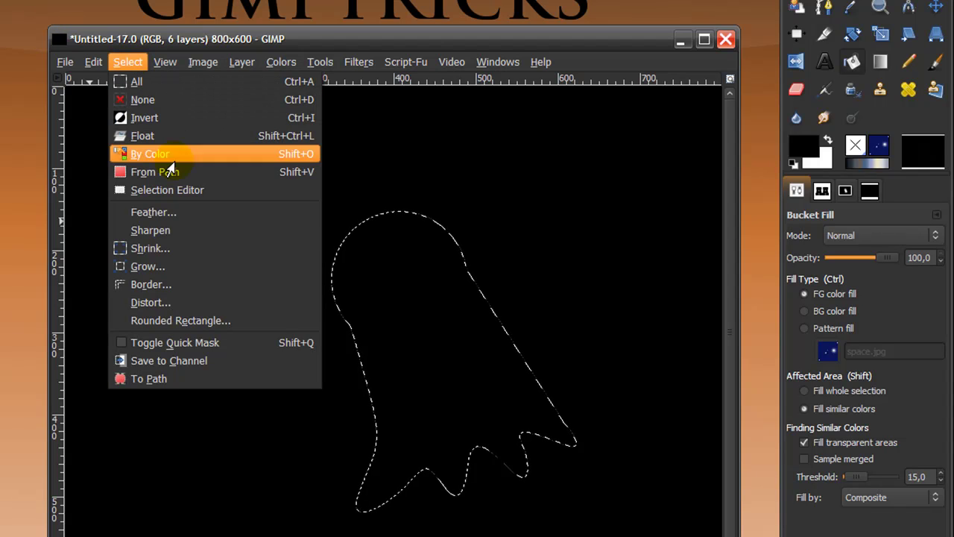
{"action": "left_click", "coordinate": [187, 250]}
{"action": "left_click", "coordinate": [362, 336]}
{"action": "left_click", "coordinate": [389, 414]}
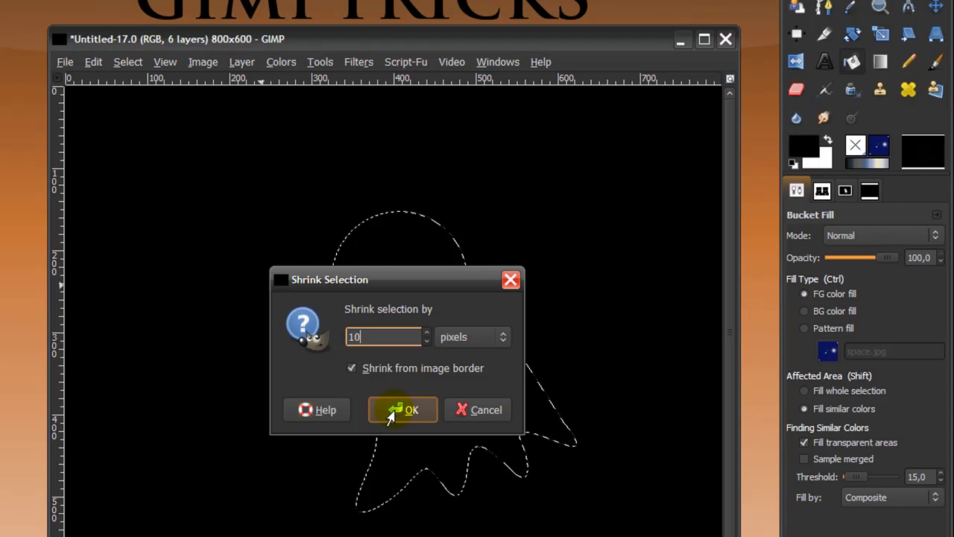
- Feather the selection by 50 px and bucket-fill it white for a soft centre
{"action": "left_click", "coordinate": [127, 65]}
{"action": "left_click", "coordinate": [139, 210]}
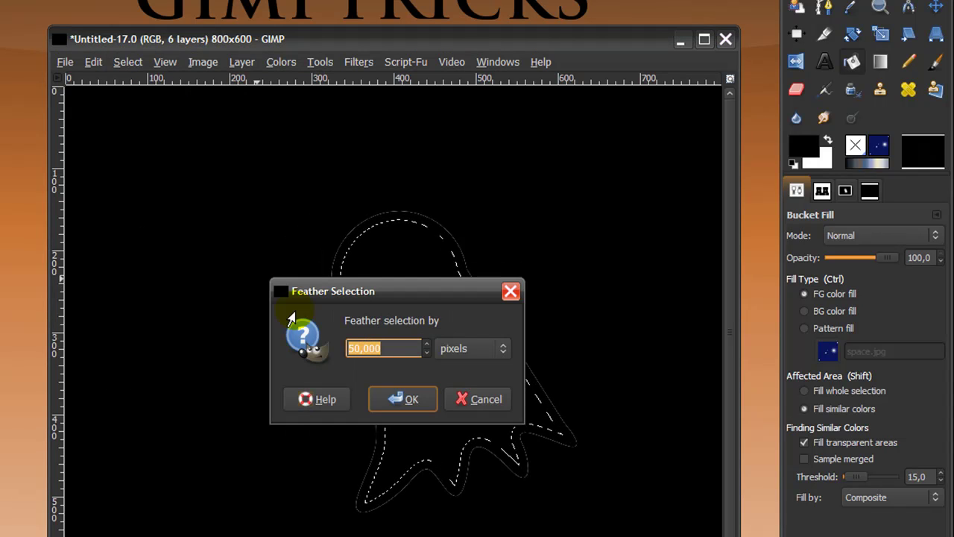
{"action": "left_click", "coordinate": [377, 349]}
{"action": "left_click", "coordinate": [385, 403]}
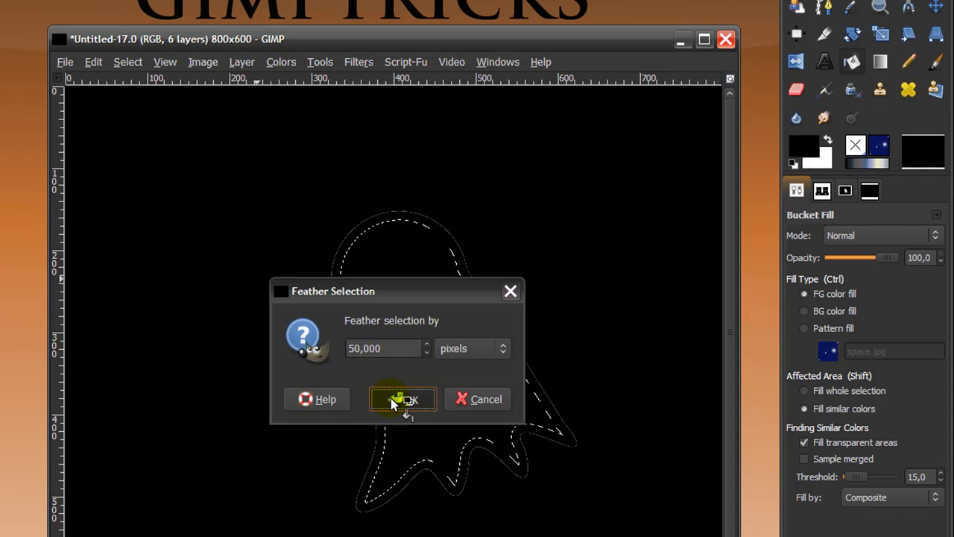
{"action": "left_click", "coordinate": [415, 388]}
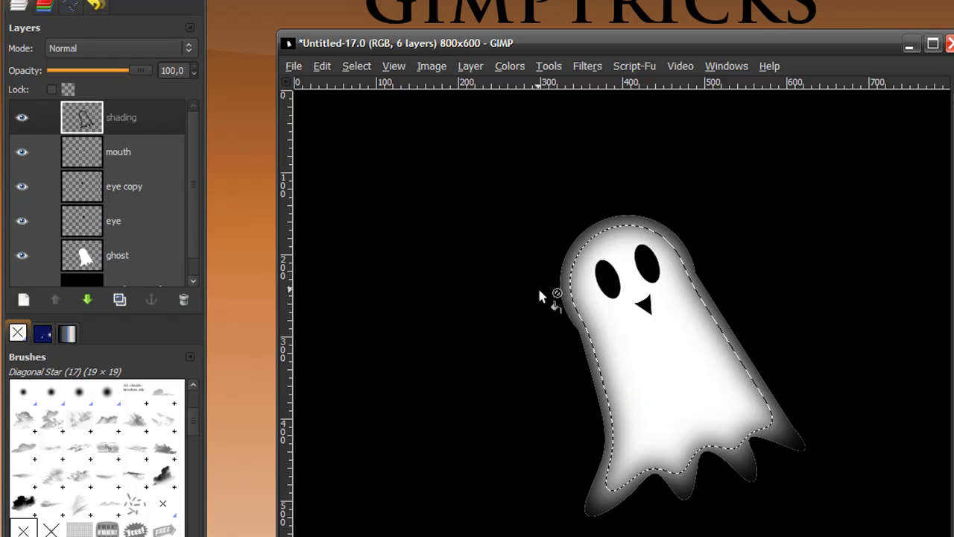
- Deselect the ghost and create a transparent layer named 'outline' at the top
{"action": "left_click", "coordinate": [356, 67]}
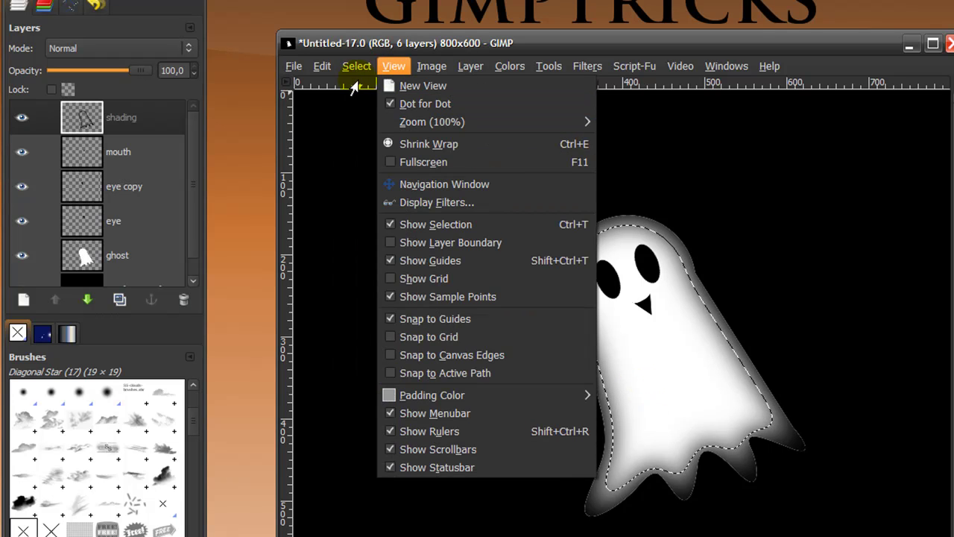
{"action": "left_click", "coordinate": [360, 108]}
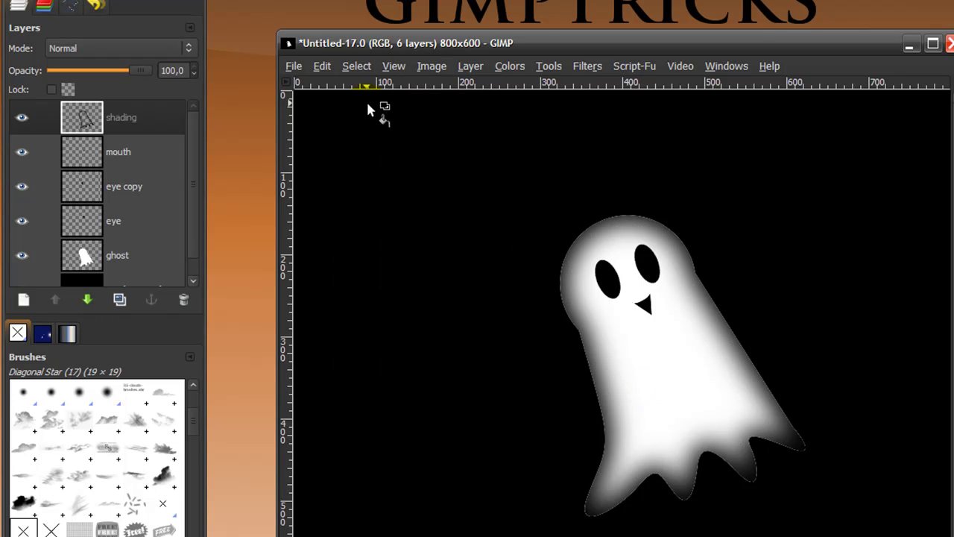
{"action": "left_click", "coordinate": [18, 305]}
{"action": "type", "text": "o"}
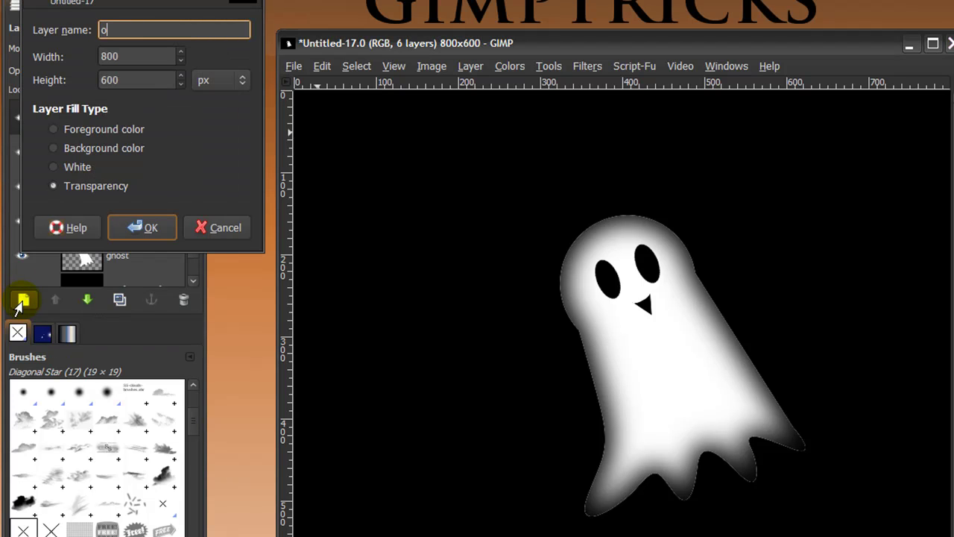
{"action": "type", "text": "utline"}
{"action": "key", "text": "Return"}
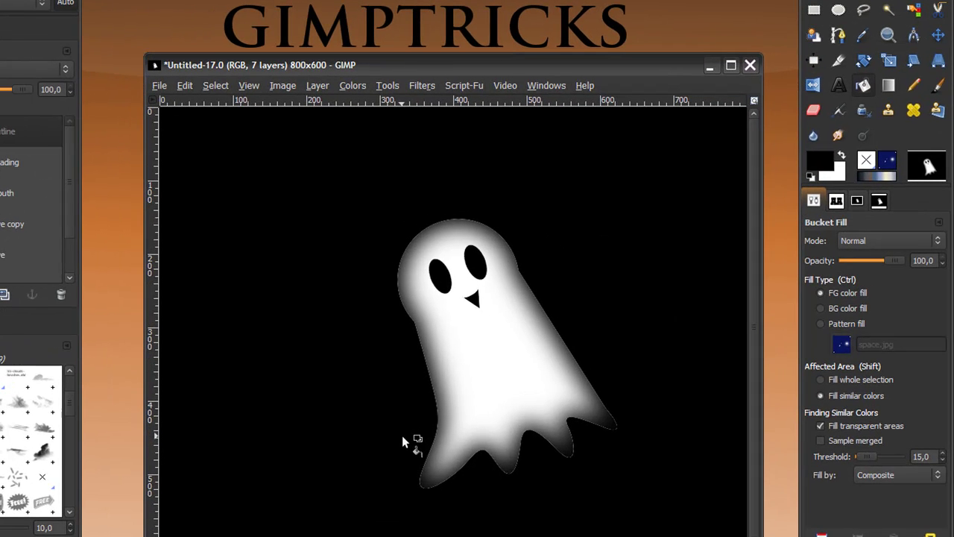
{"action": "left_click", "coordinate": [446, 228]}
{"action": "left_click", "coordinate": [596, 407]}
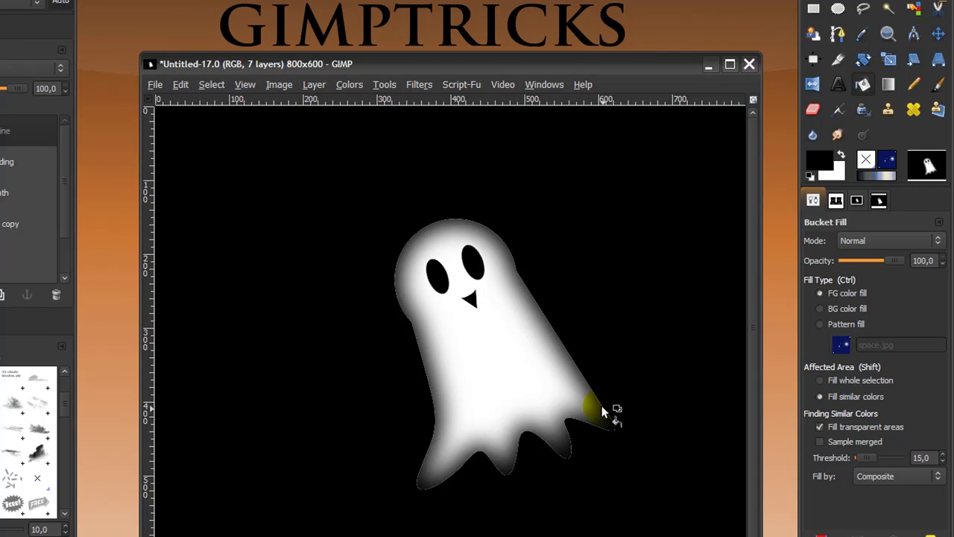
- Set the foreground colour to dark grey 2c2c2c
{"action": "left_click", "coordinate": [821, 160]}
{"action": "left_click", "coordinate": [373, 257]}
{"action": "left_click_drag", "start_coordinate": [372, 266], "coordinate": [369, 267]}
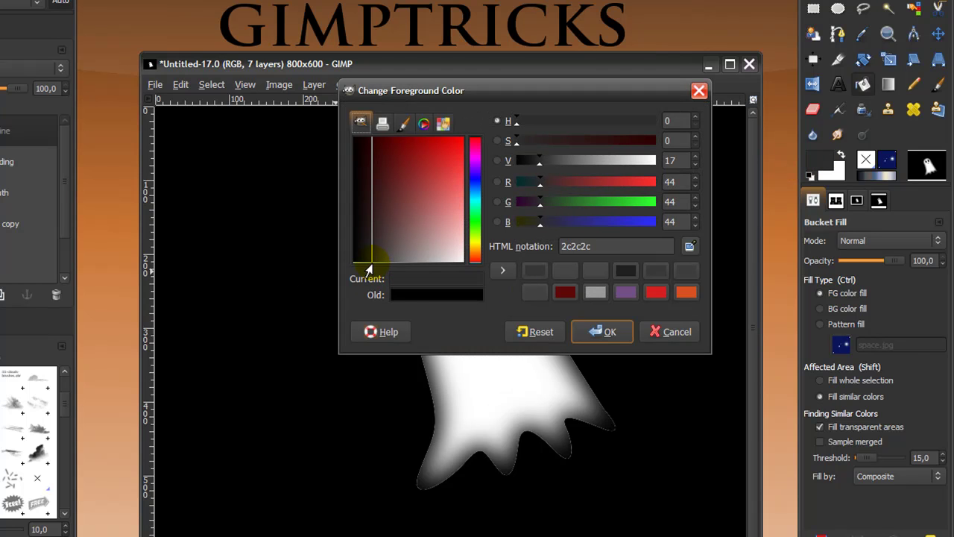
{"action": "left_click", "coordinate": [592, 341]}
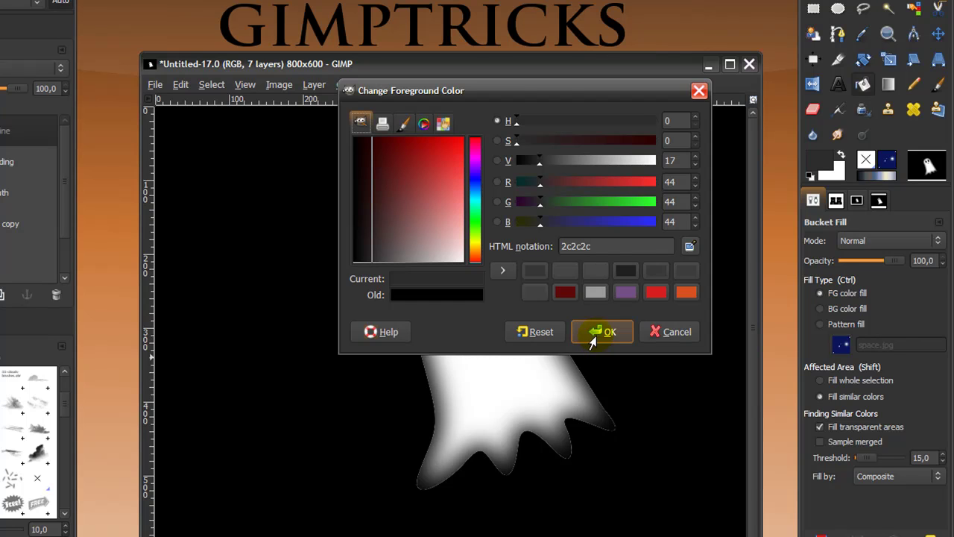
- Stroke the ghost path with a 2 px solid dark grey line
{"action": "left_click", "coordinate": [180, 85]}
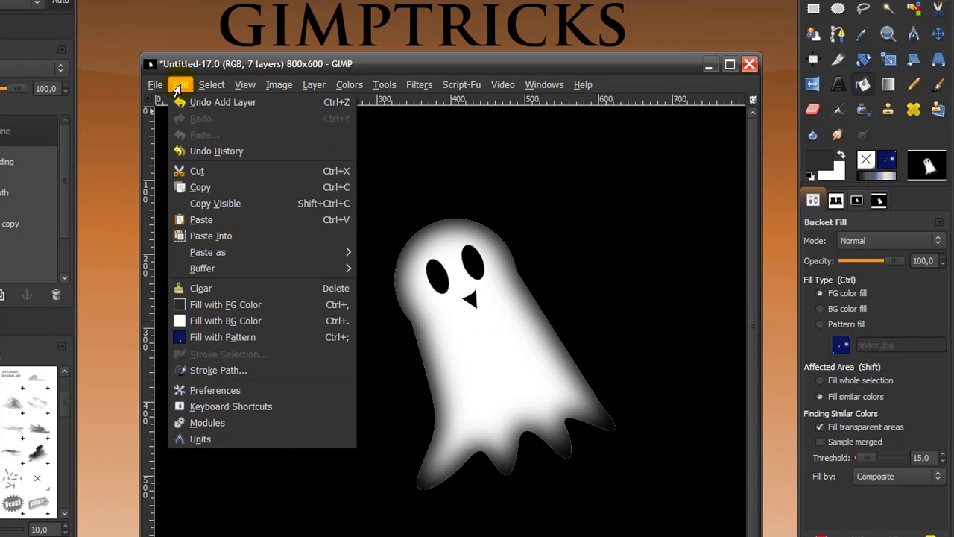
{"action": "left_click", "coordinate": [278, 376]}
{"action": "left_click_drag", "start_coordinate": [102, 38], "coordinate": [402, 136]}
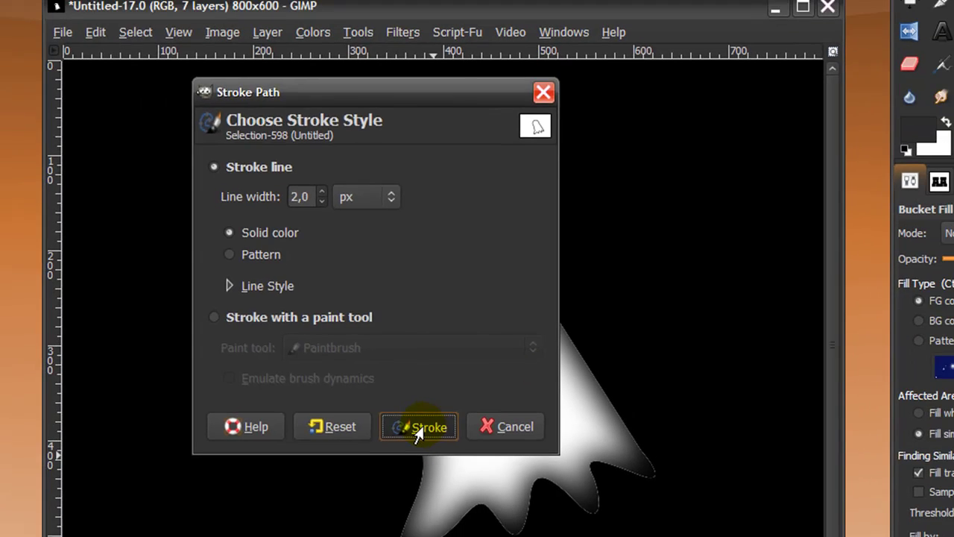
{"action": "left_click", "coordinate": [412, 450]}
{"action": "left_click", "coordinate": [560, 400]}
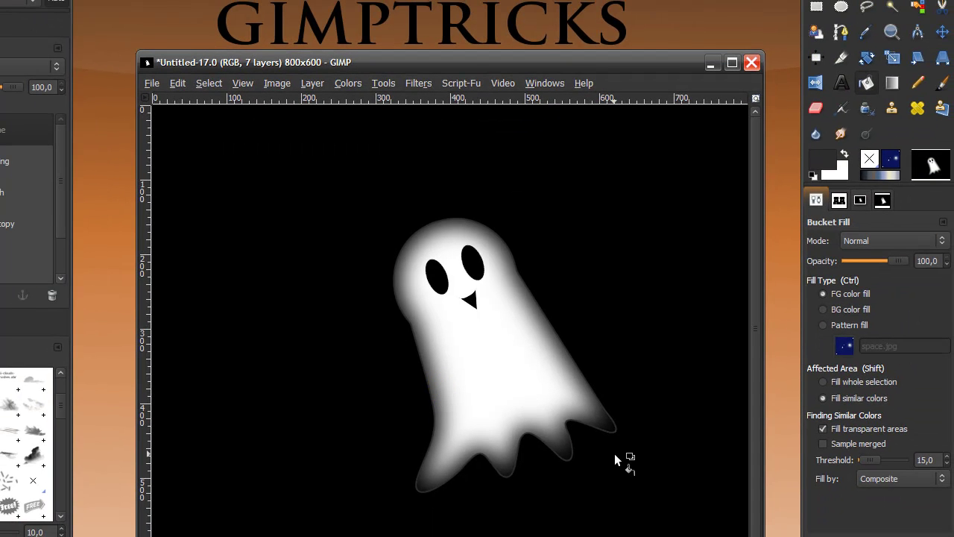